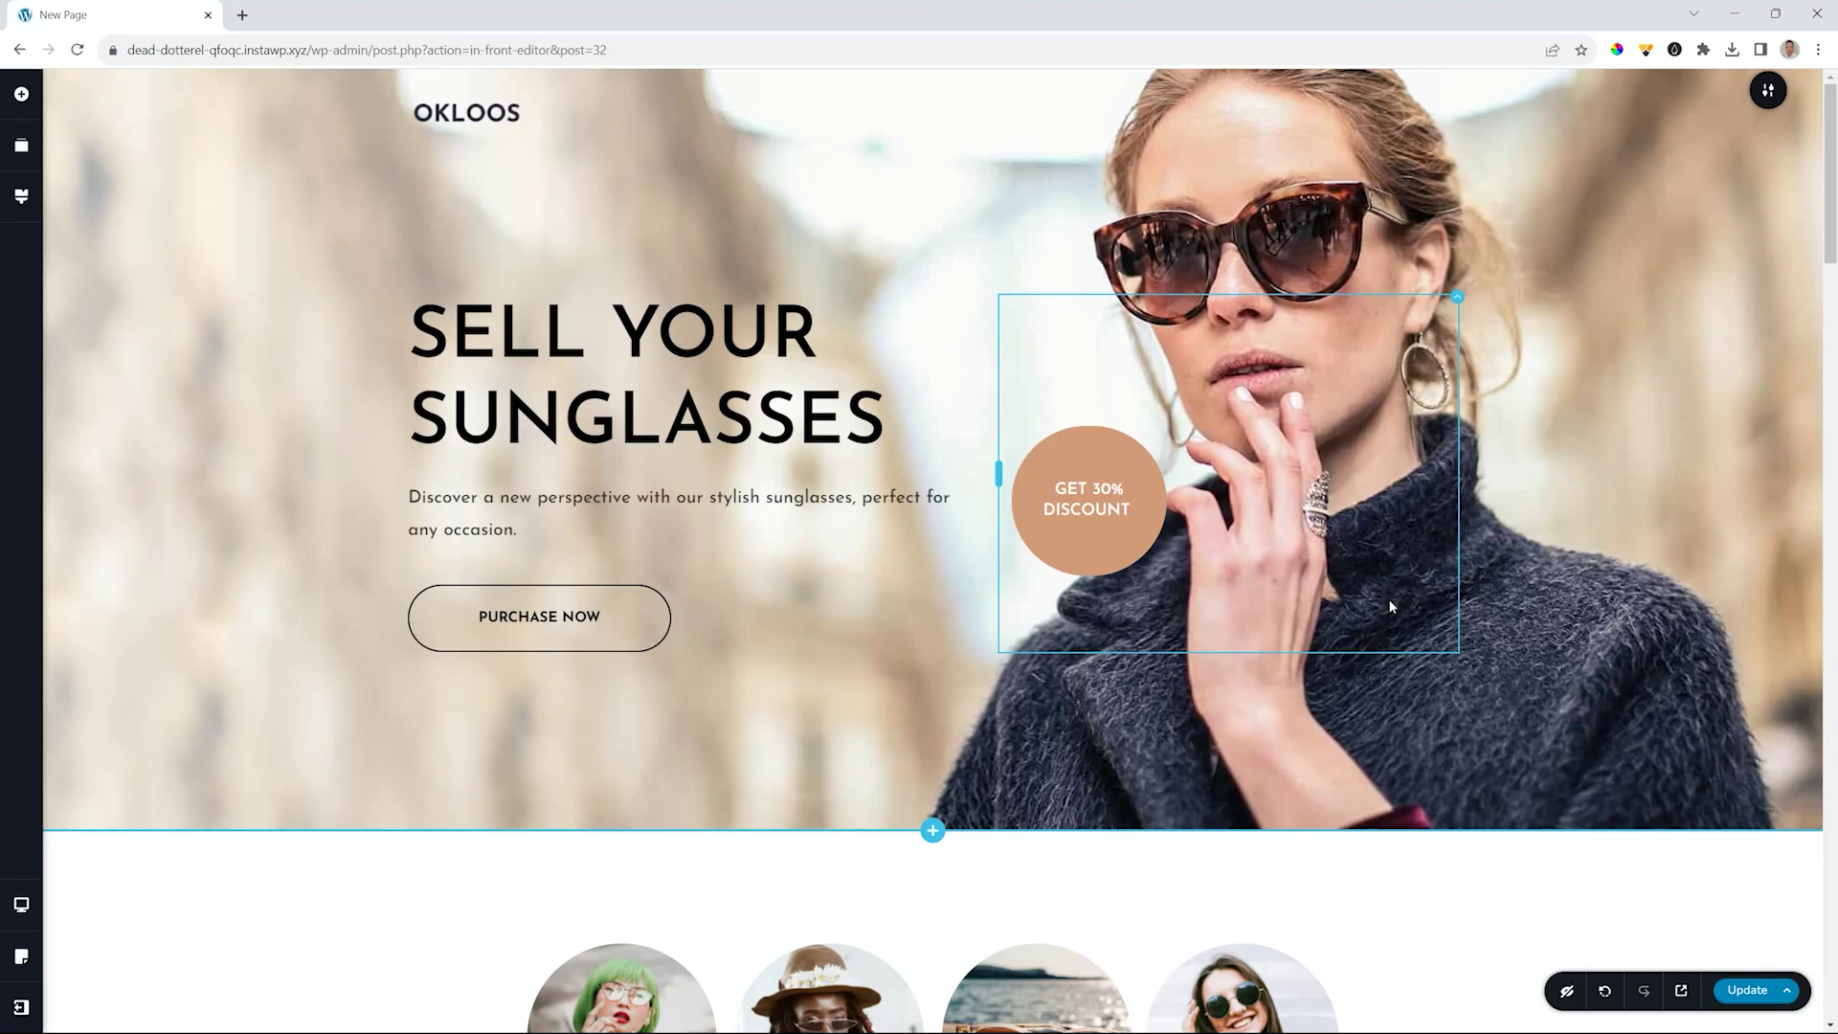
# Select the SELL YOUR SUNGLASSES heading, then enter the hero subtitle paragraph below it.
pyautogui.click(530, 358)
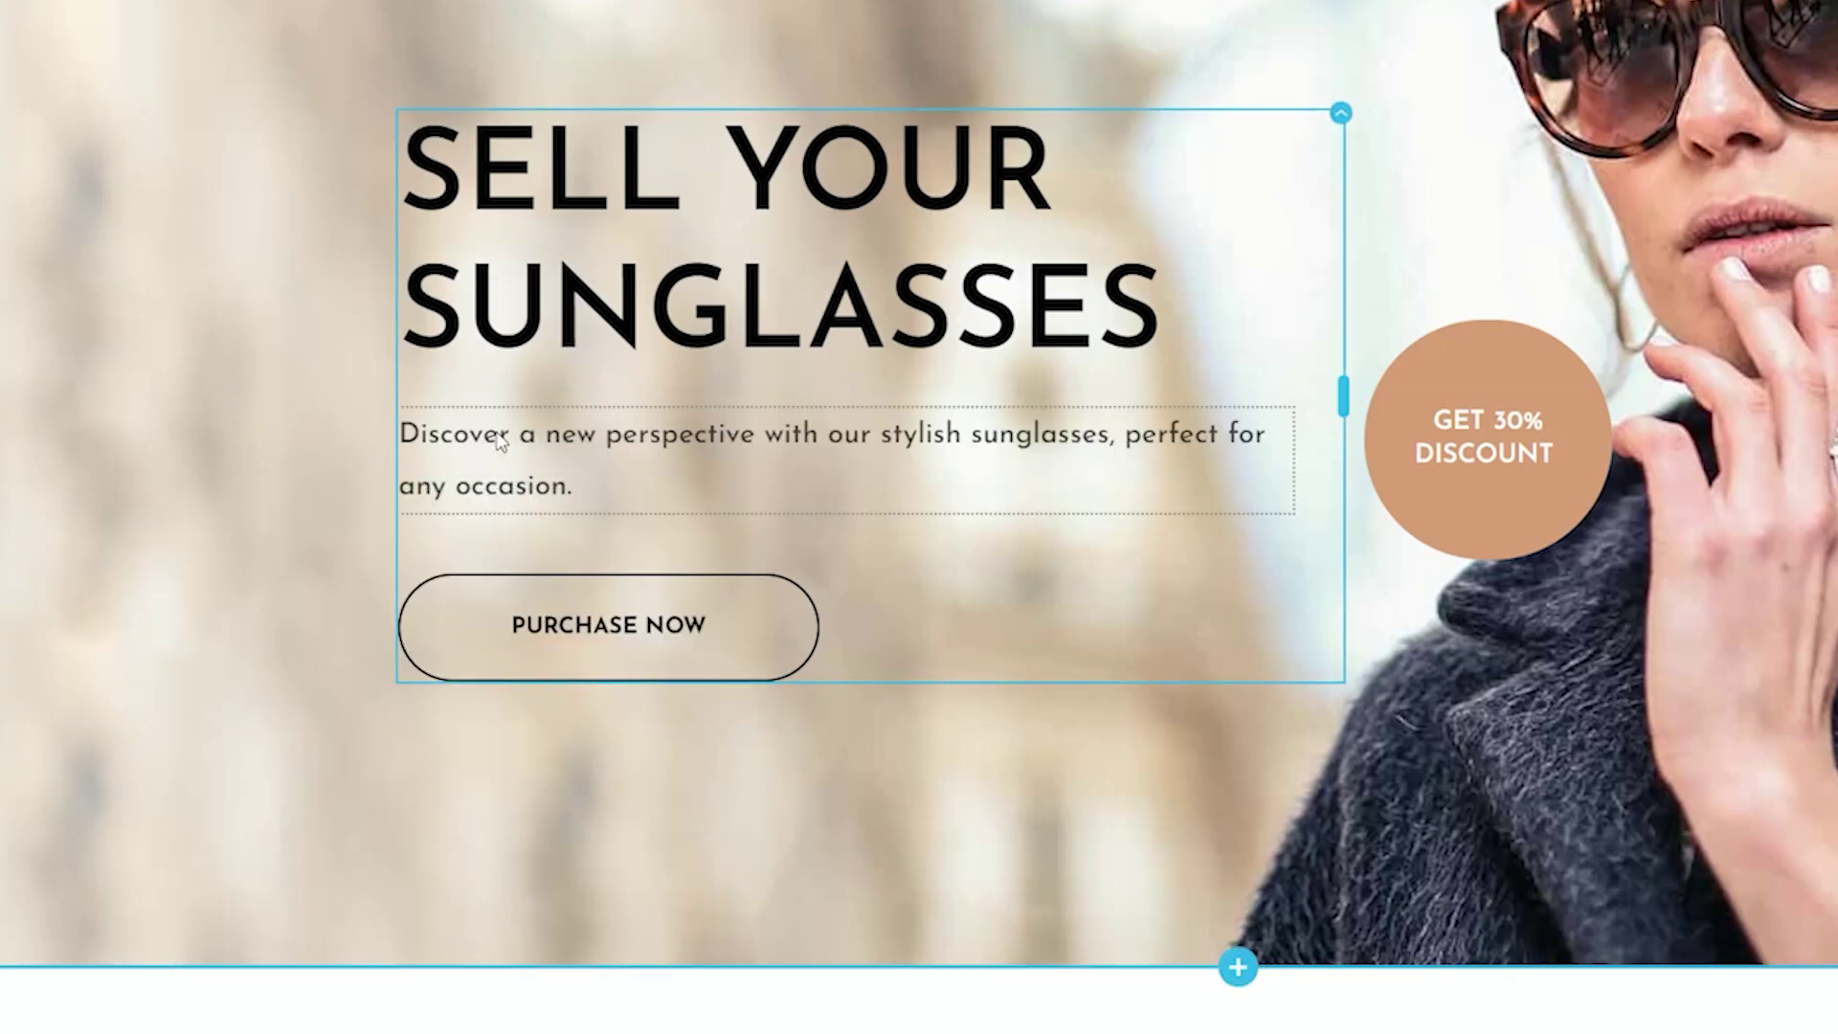
pyautogui.click(546, 441)
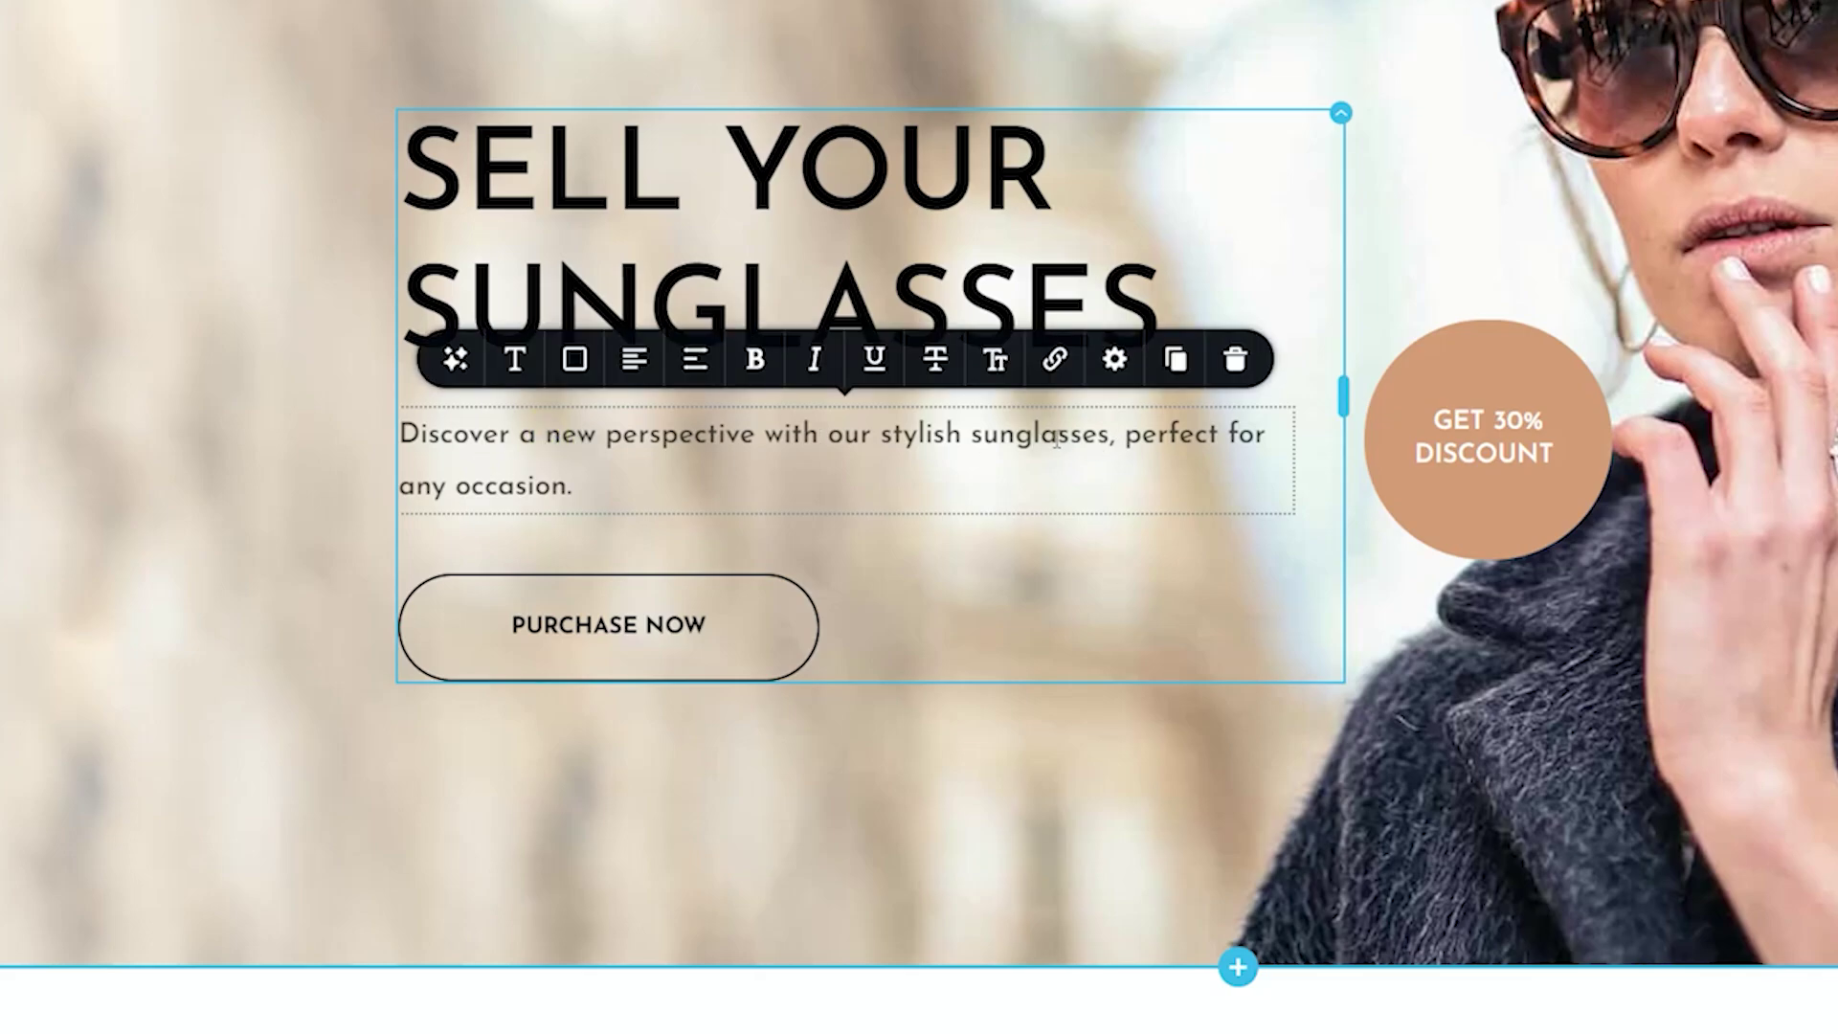
# Apply AI Shorten then Simplify to get 'Check out our stylish sunglasses for a new and fashionable appearance.'.
pyautogui.click(454, 364)
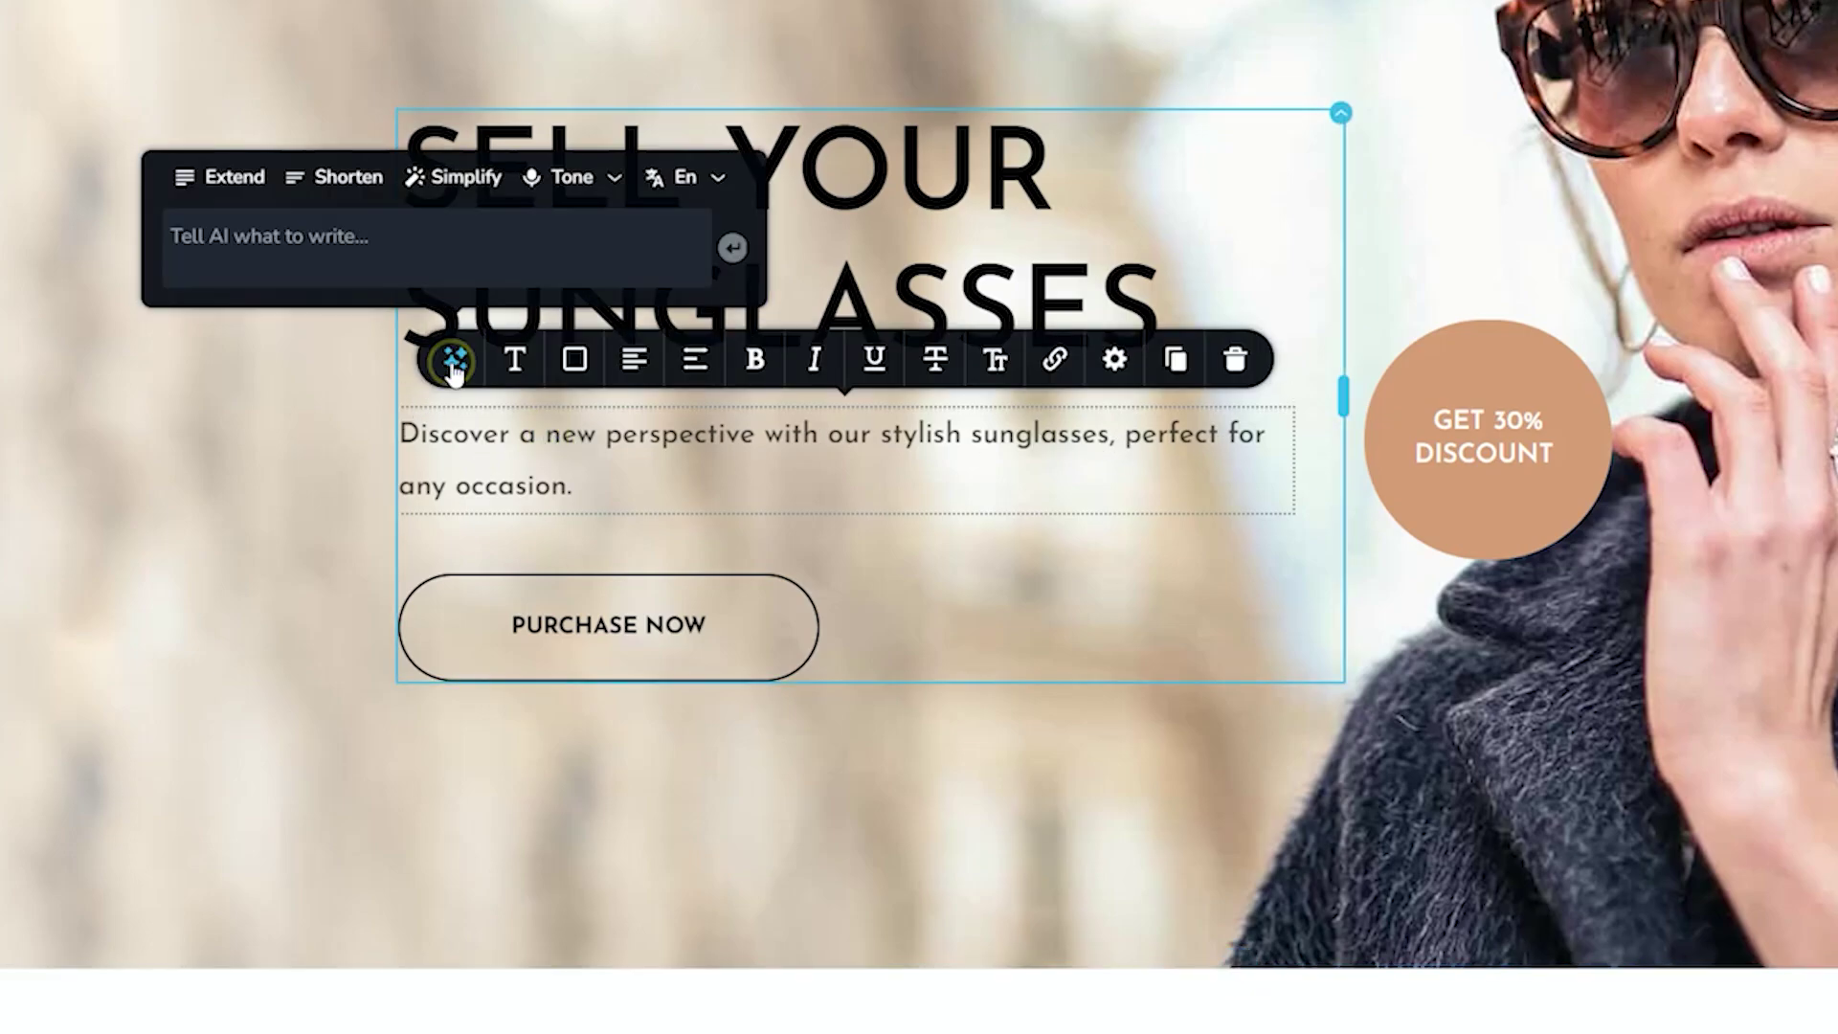
pyautogui.click(367, 212)
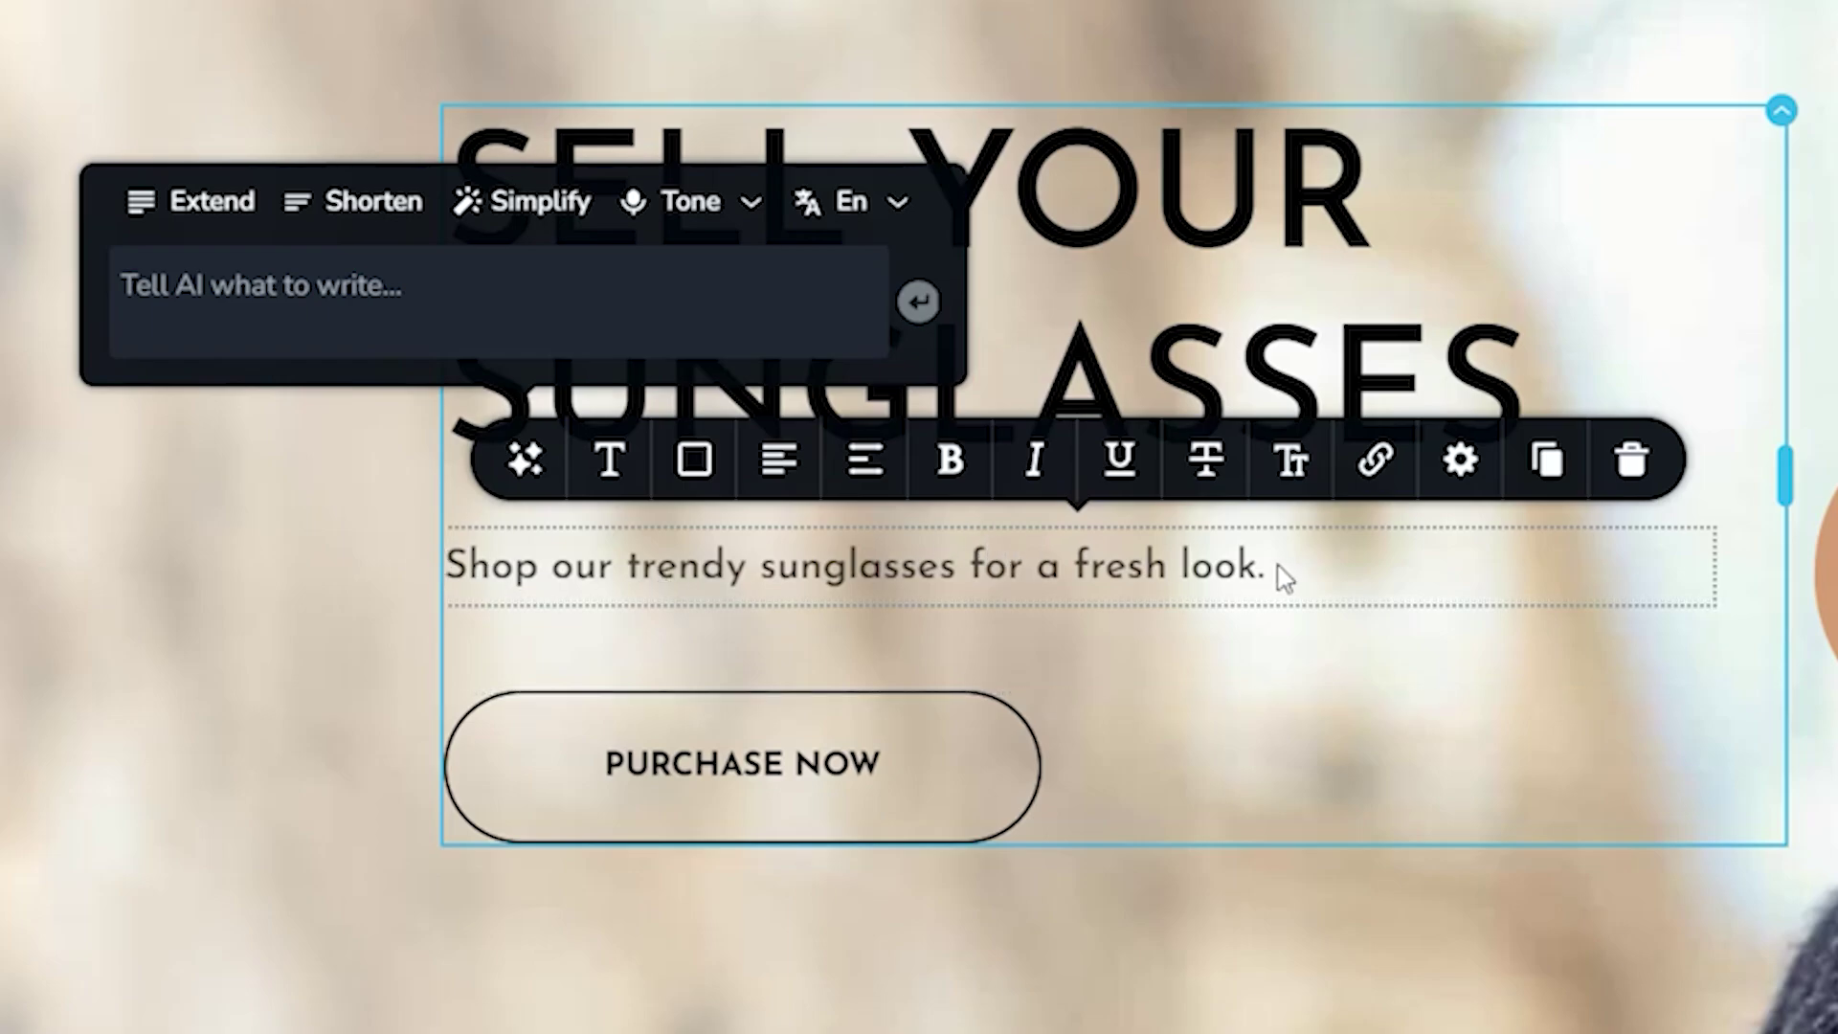
pyautogui.click(541, 213)
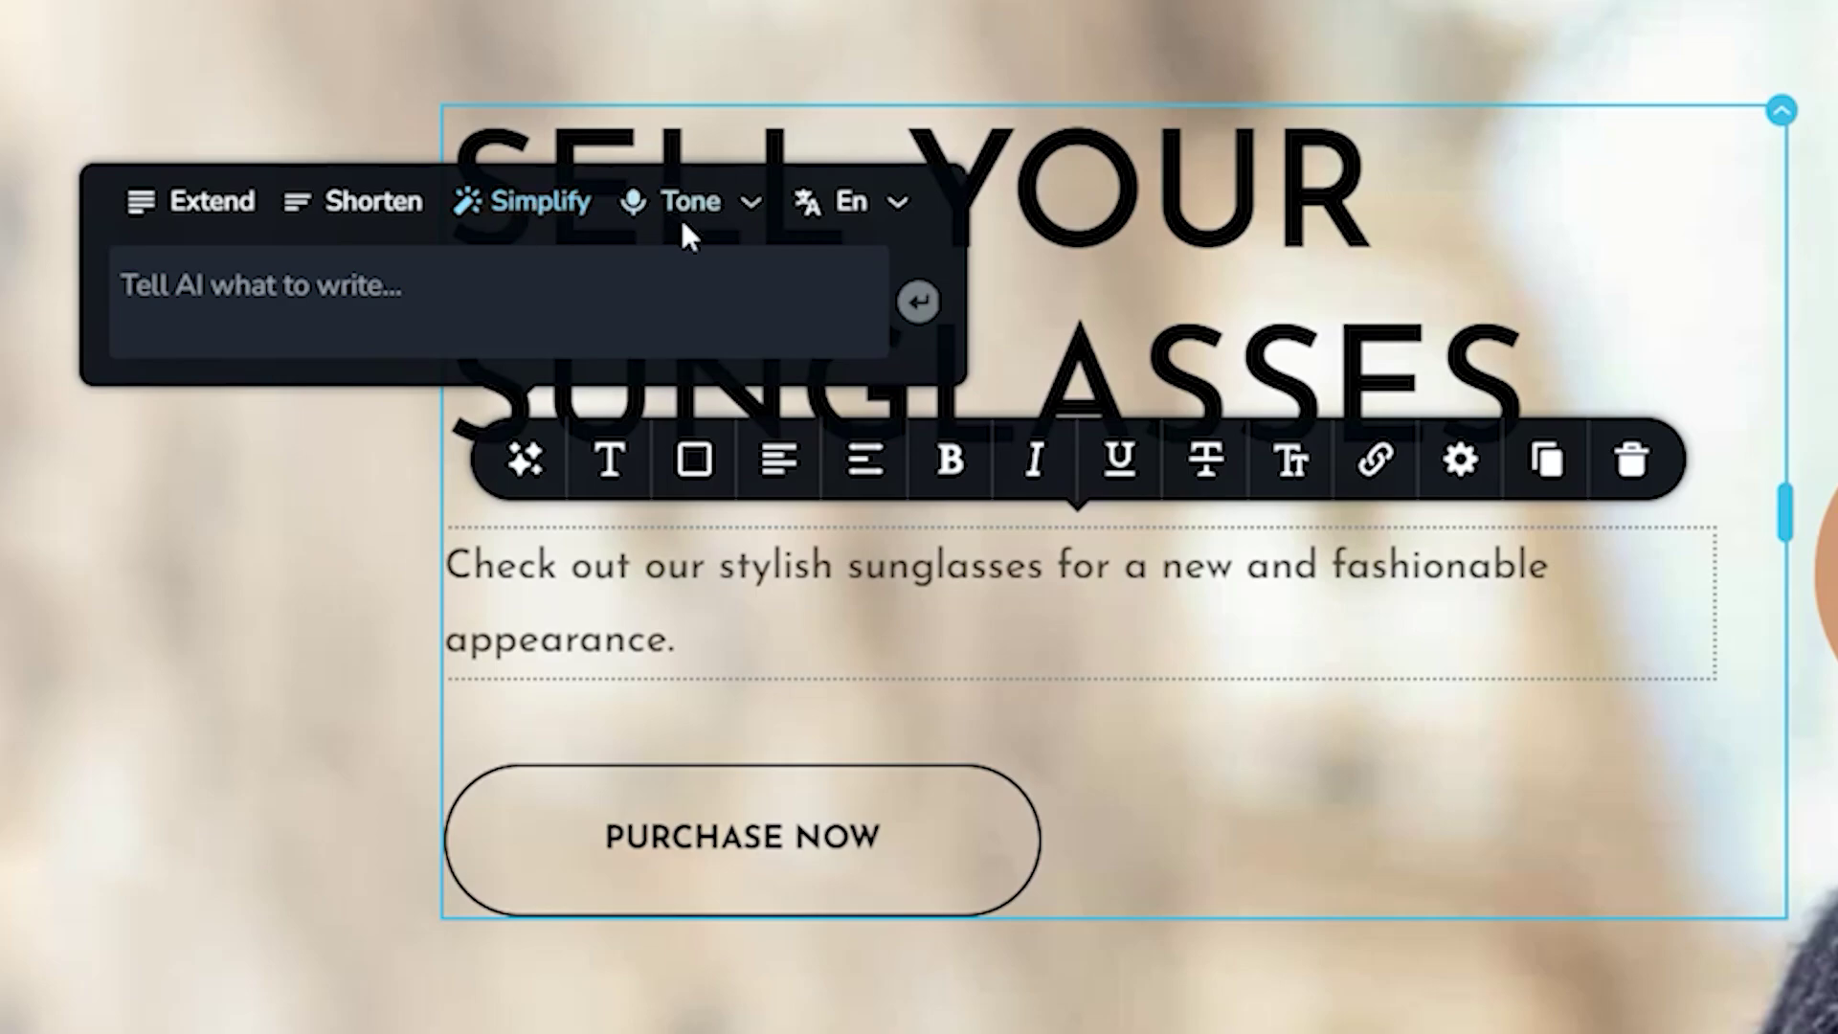
# Try Friendly and Casual tones, then keep Professional so the subtitle opens 'Greetings, how are you?'.
pyautogui.click(728, 205)
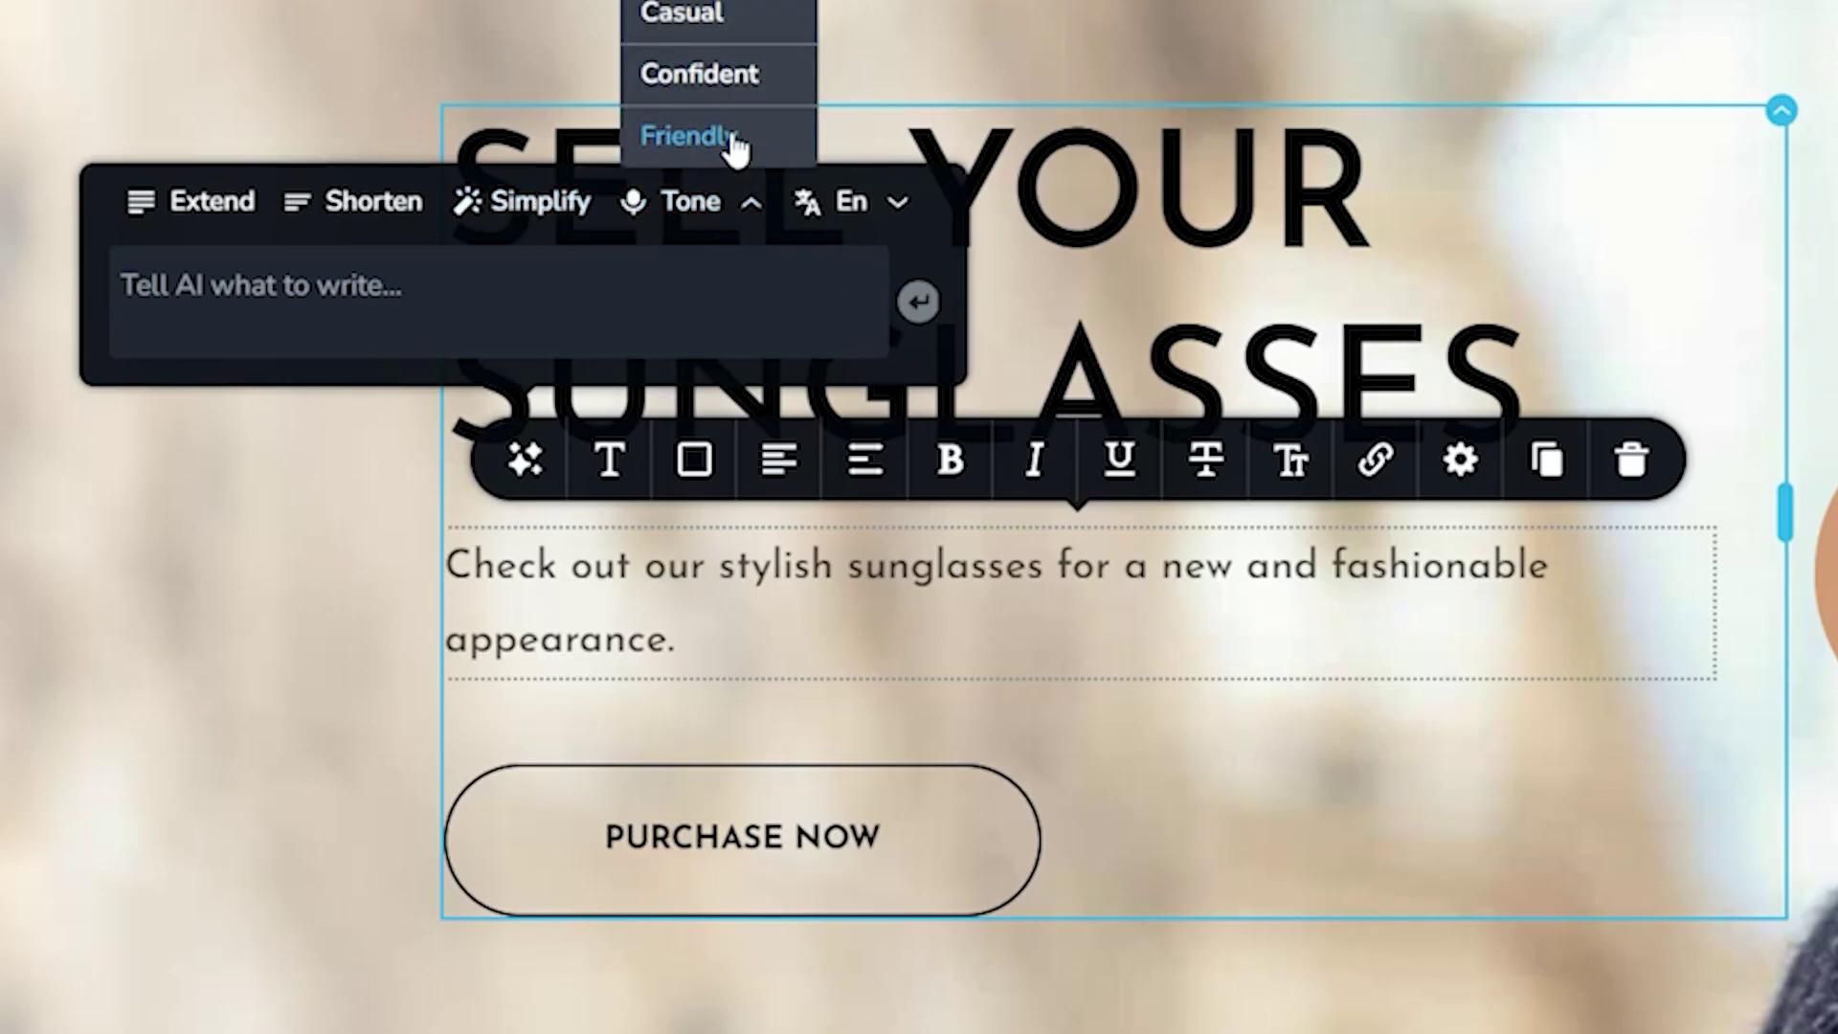
pyautogui.click(730, 143)
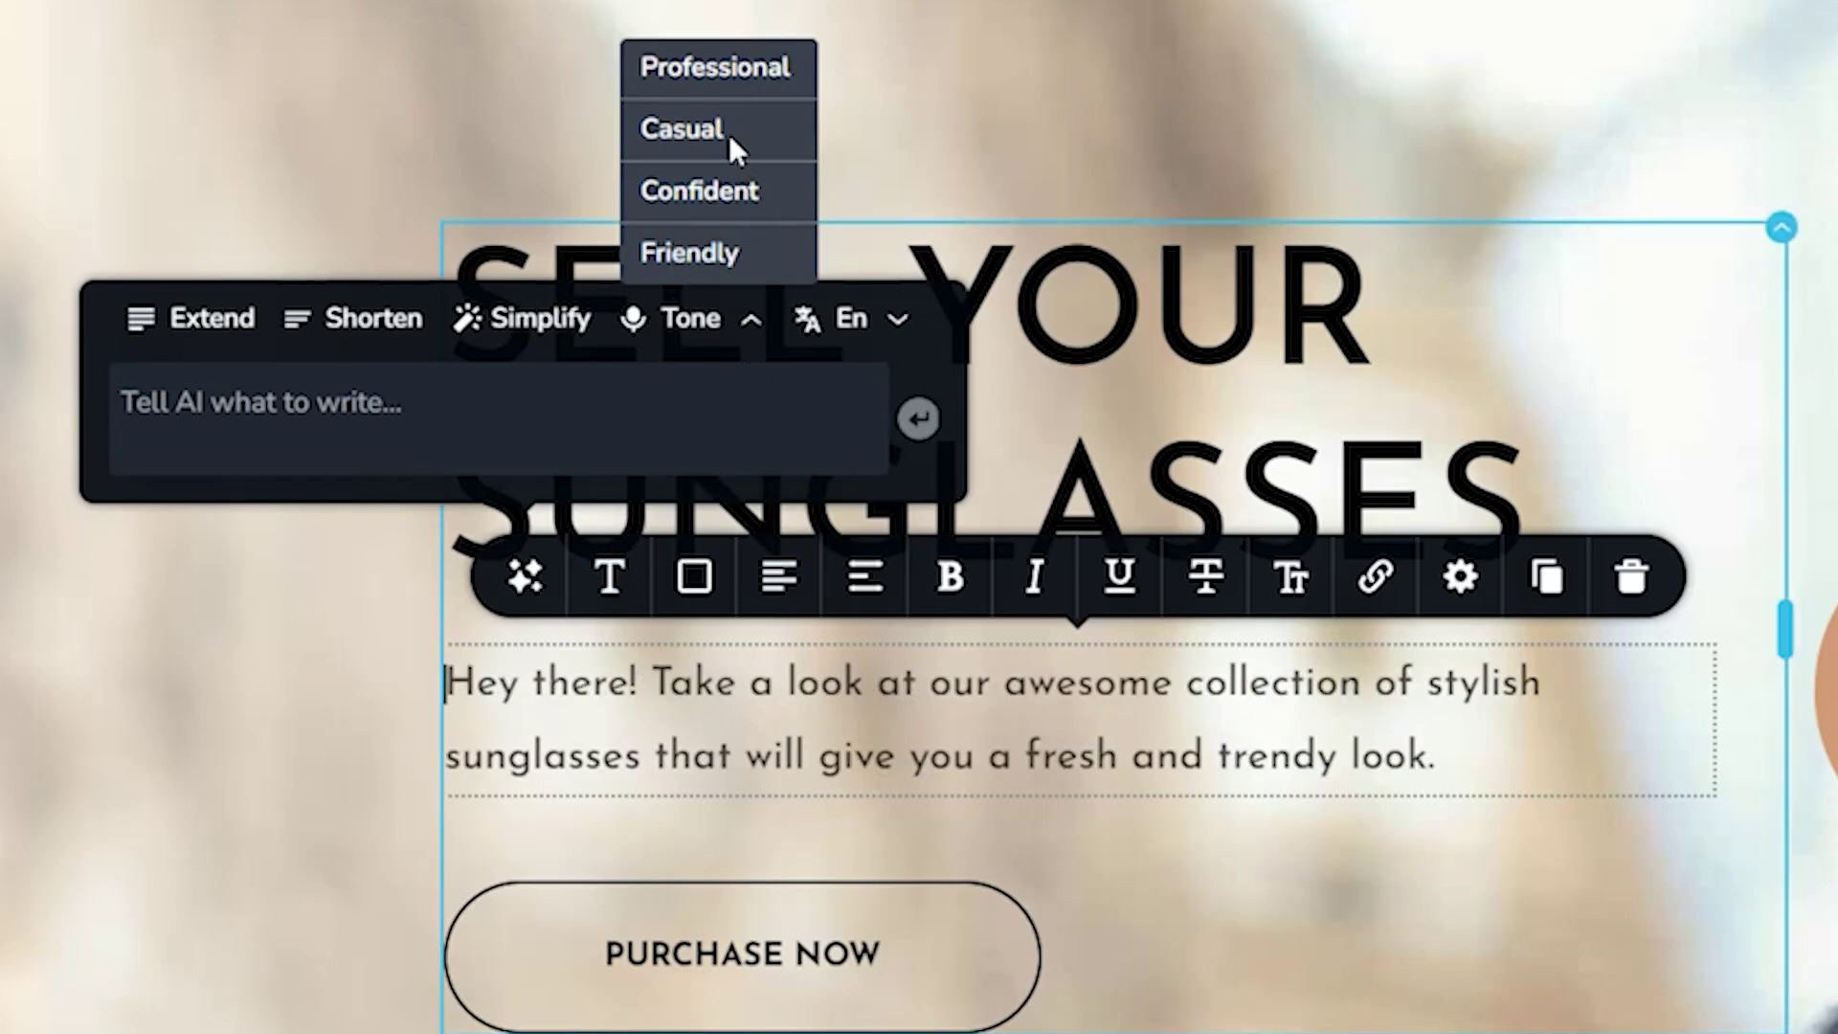
pyautogui.click(702, 137)
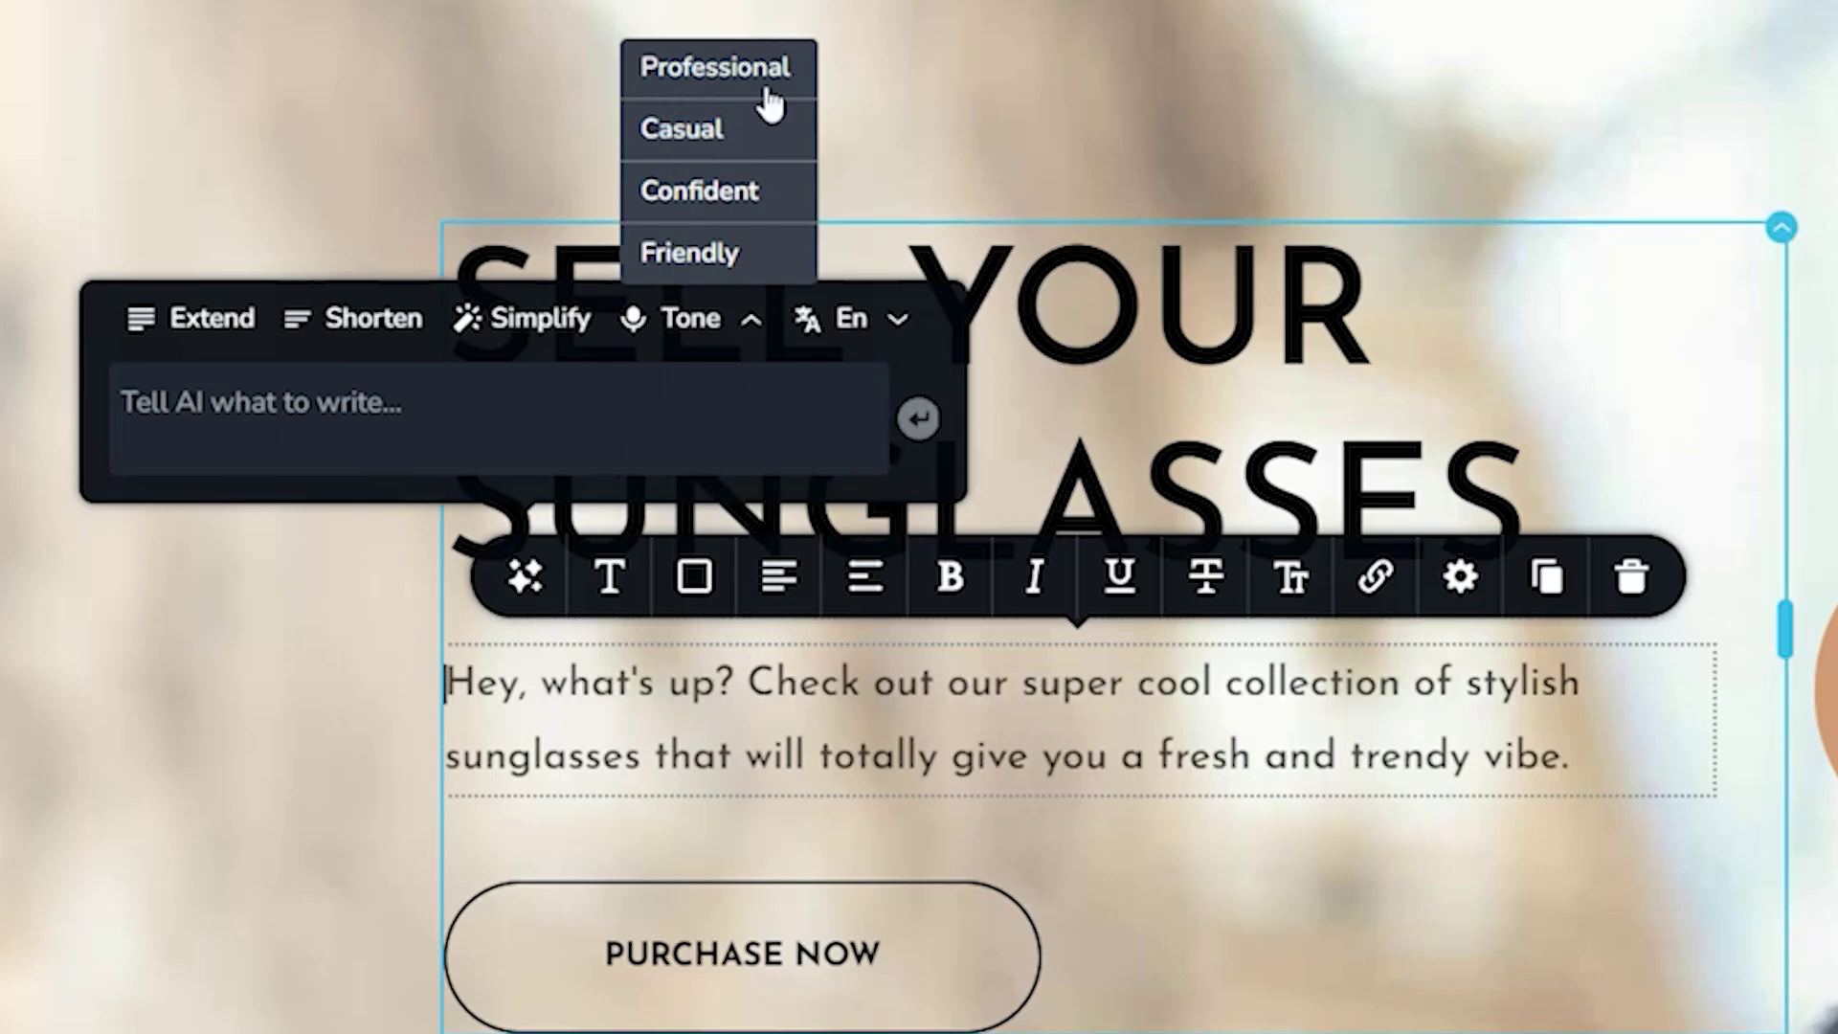
pyautogui.click(761, 74)
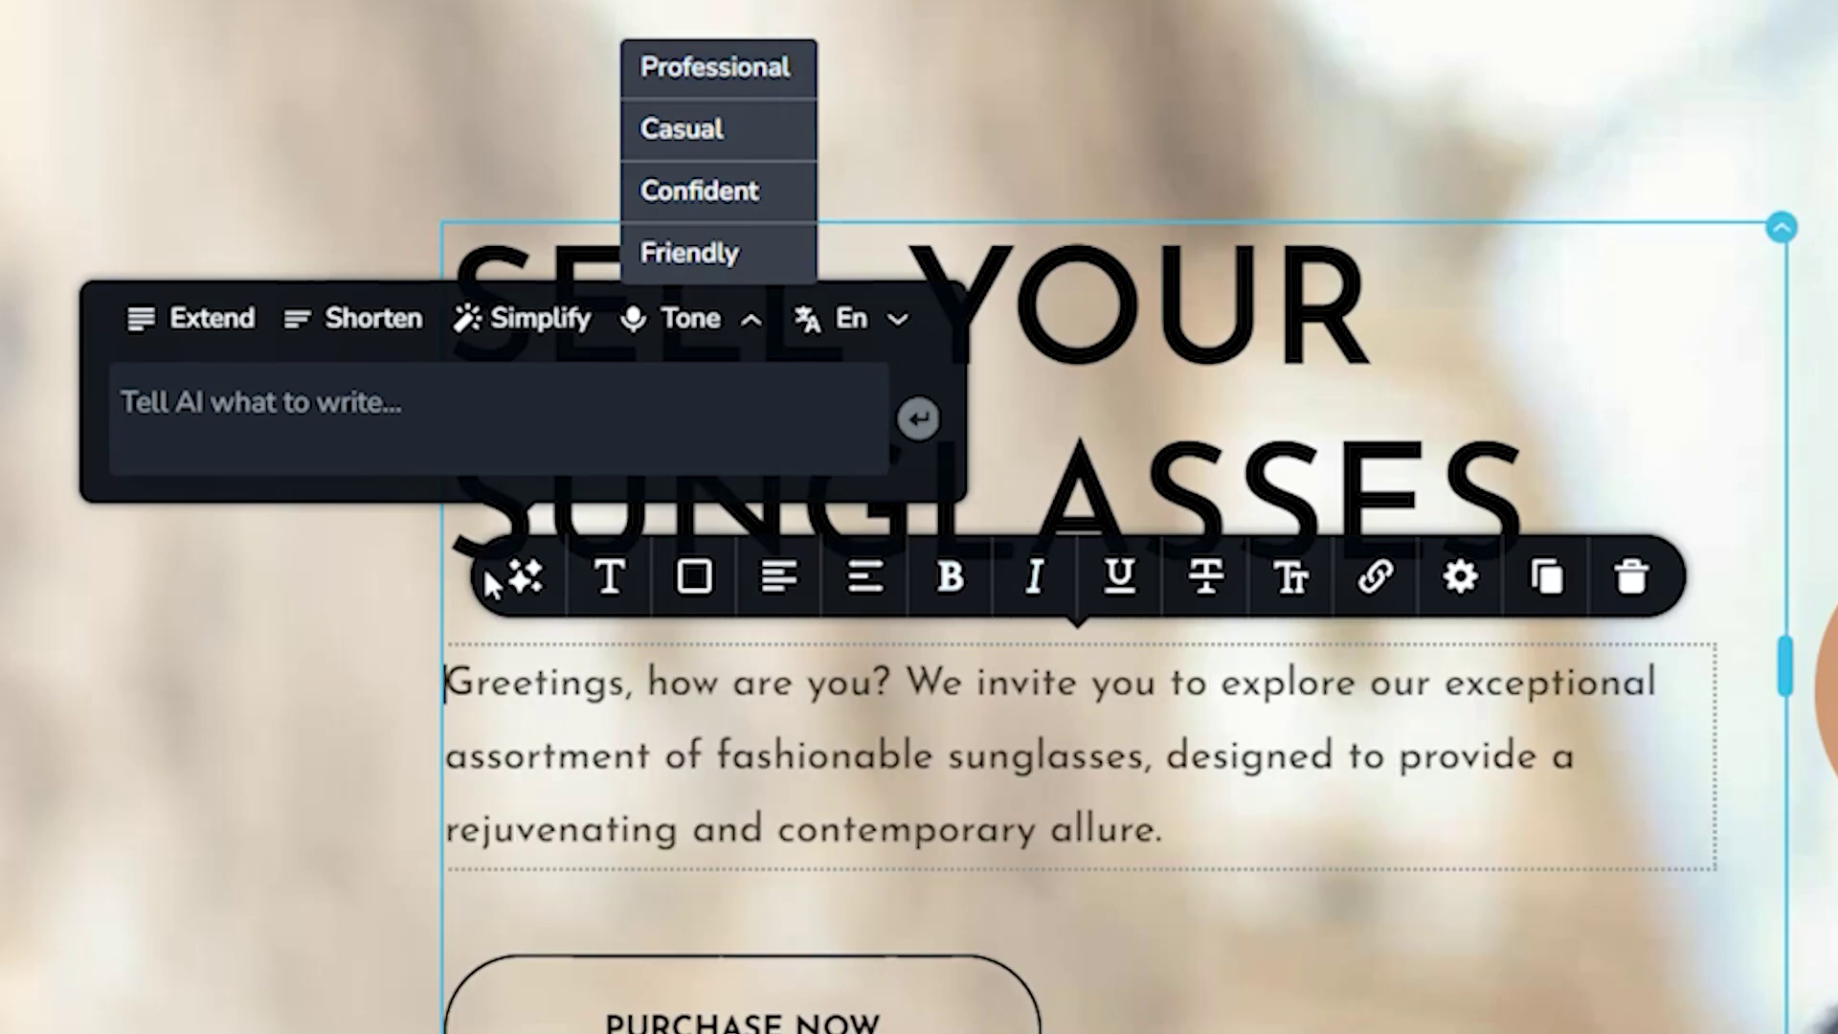
pyautogui.click(340, 406)
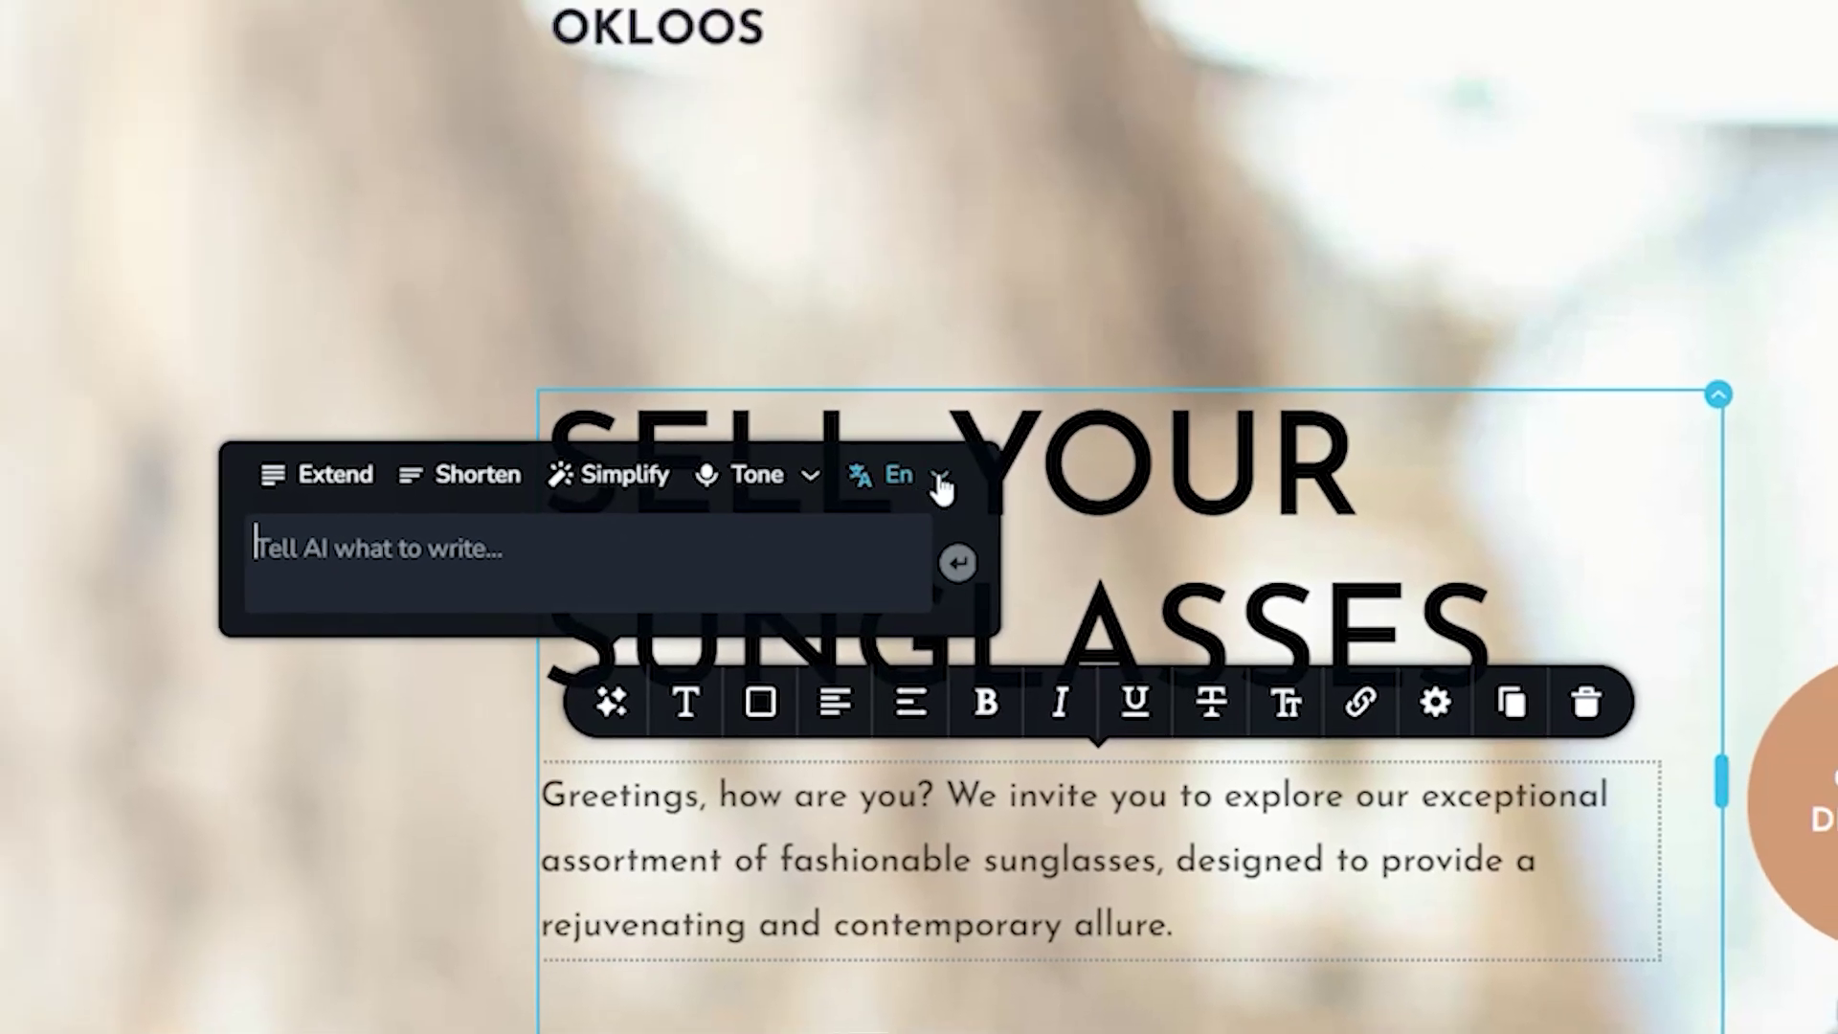
# Switch the AI language from En to Fr, making the subtitle open 'Salutations, comment ça va ?'.
pyautogui.click(897, 319)
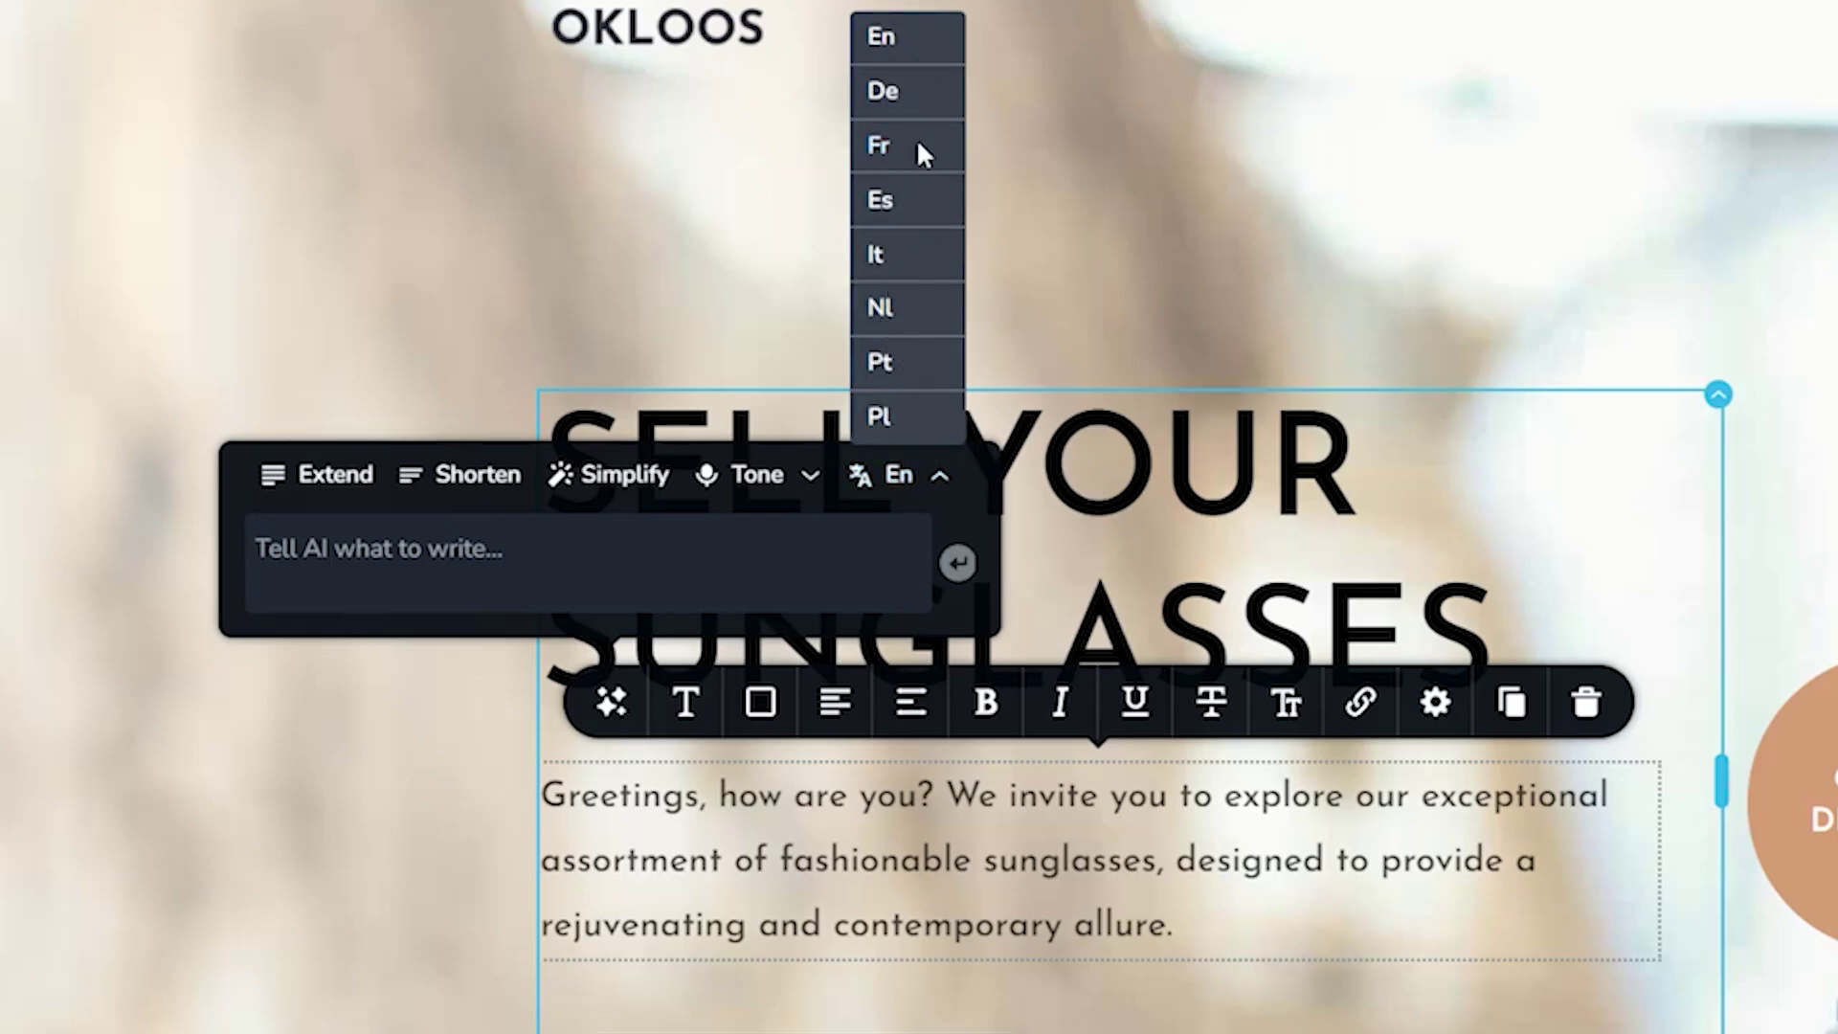
pyautogui.click(879, 154)
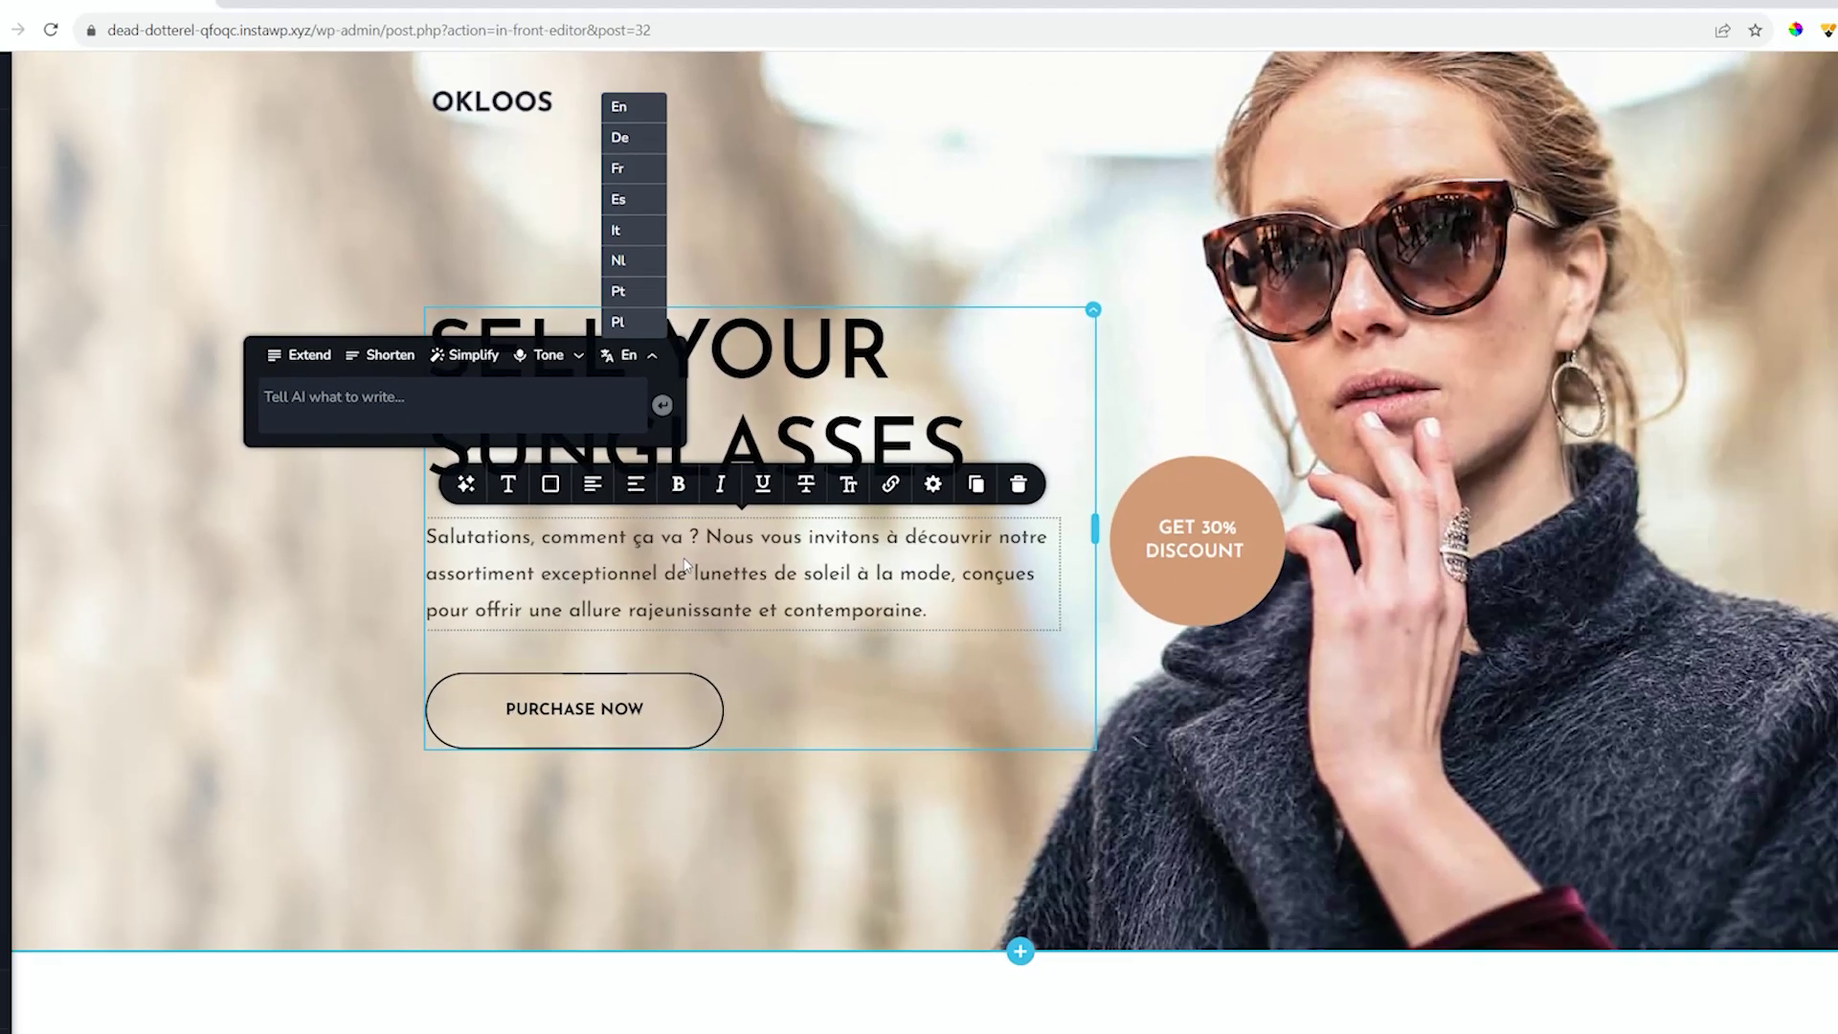
pyautogui.scroll(-10, 431, 450)
# Have AI Extend the paragraph under SOAK UP THE SUN. SUNGLASSES. into five paragraphs.
pyautogui.scroll(4, 497, 427)
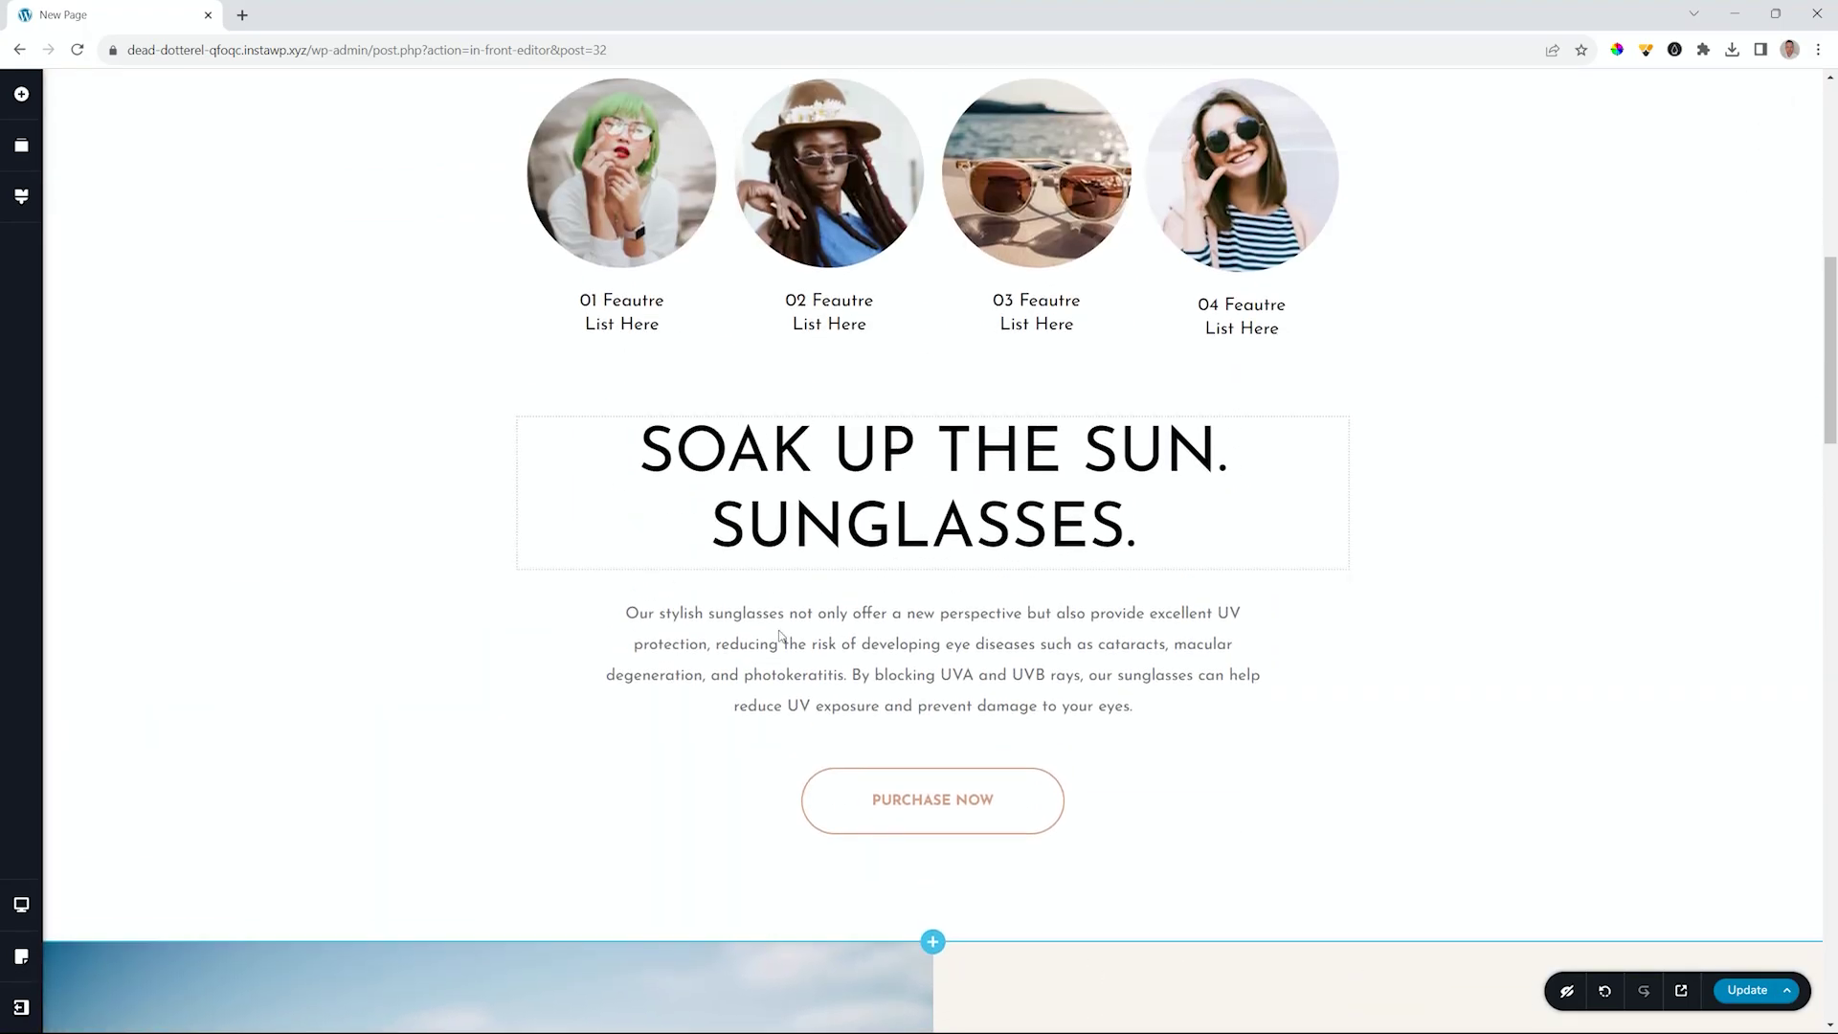
pyautogui.click(948, 646)
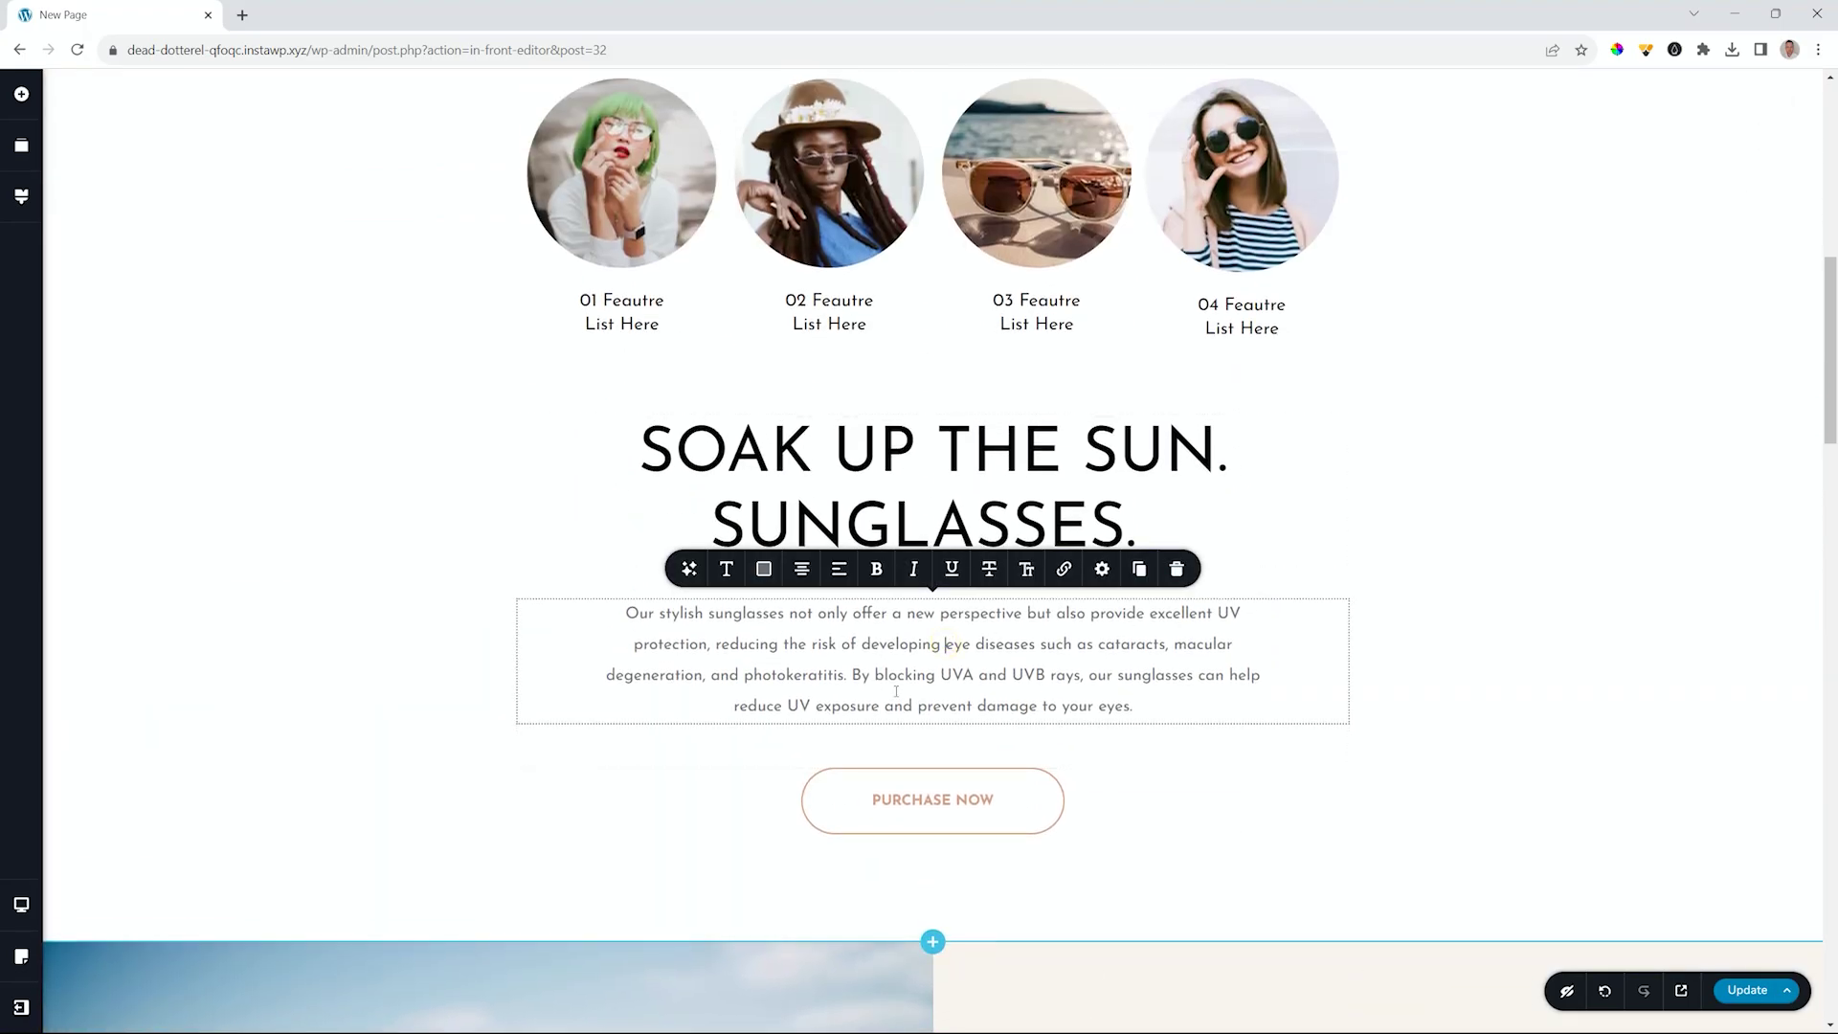
pyautogui.click(690, 571)
pyautogui.click(551, 457)
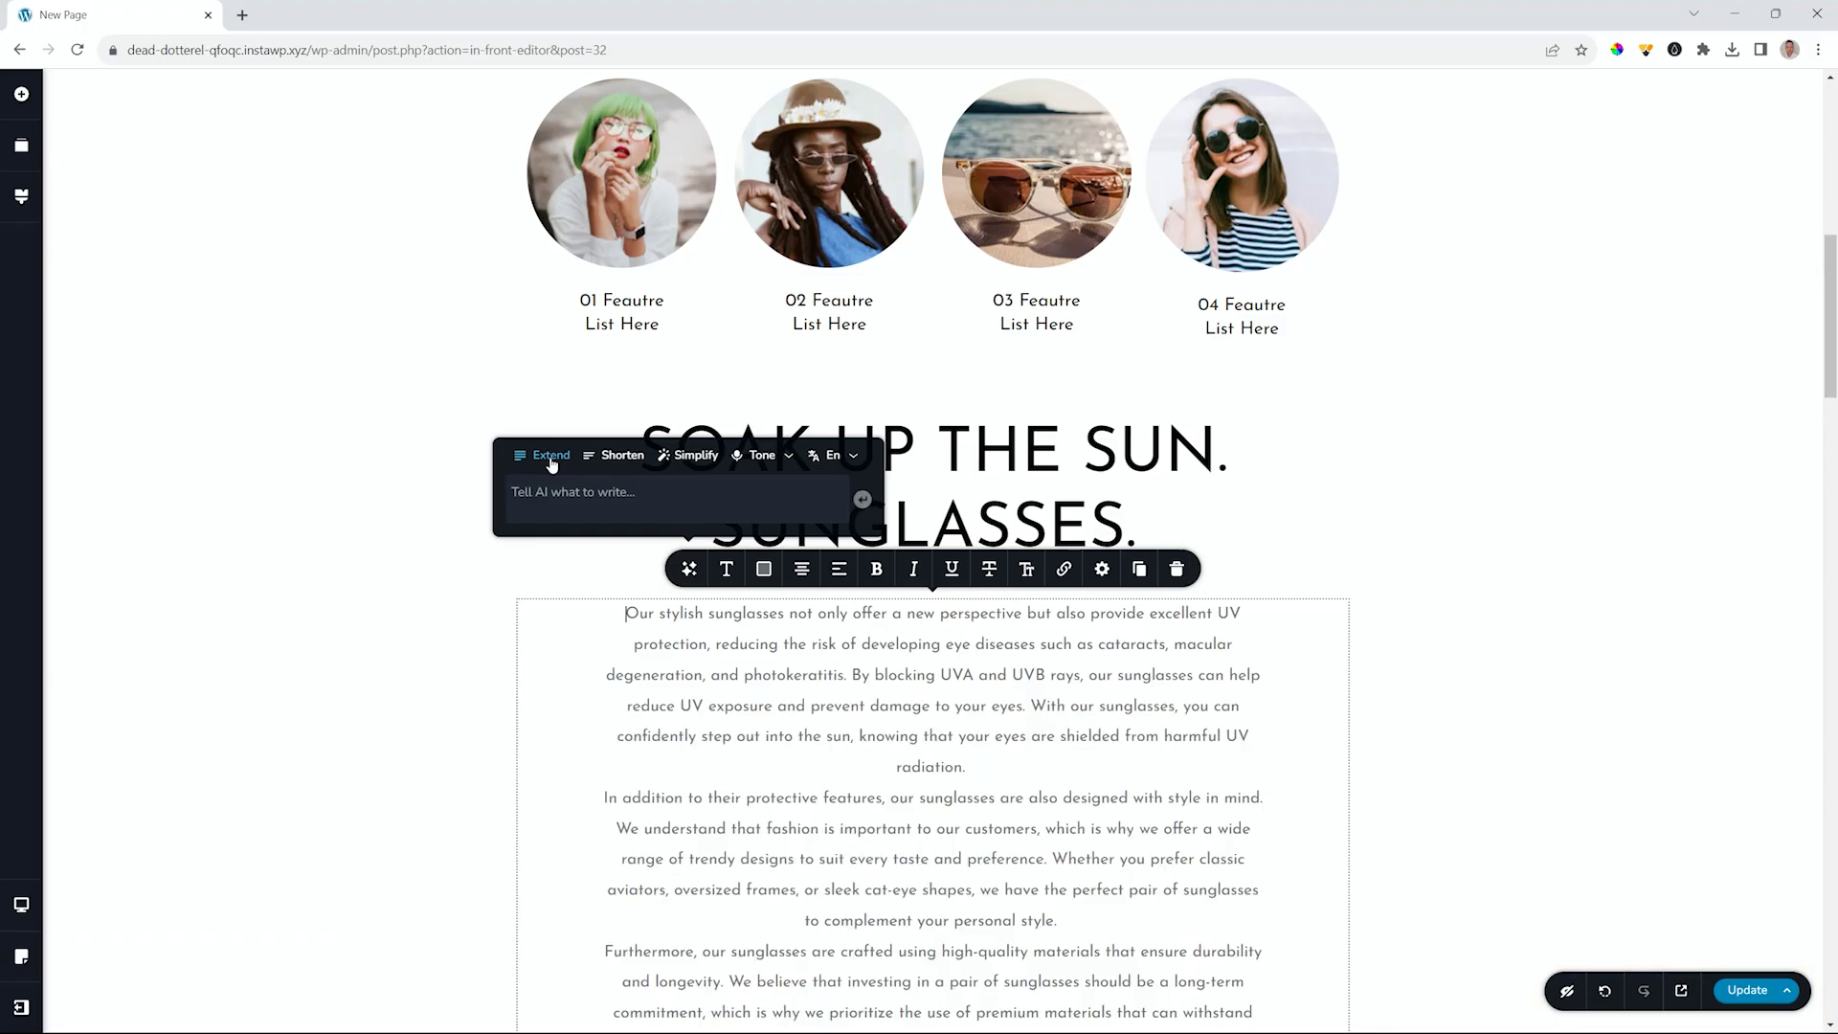
# Review the extended text, then bring up the Add Elements panel.
pyautogui.scroll(-10, 563, 462)
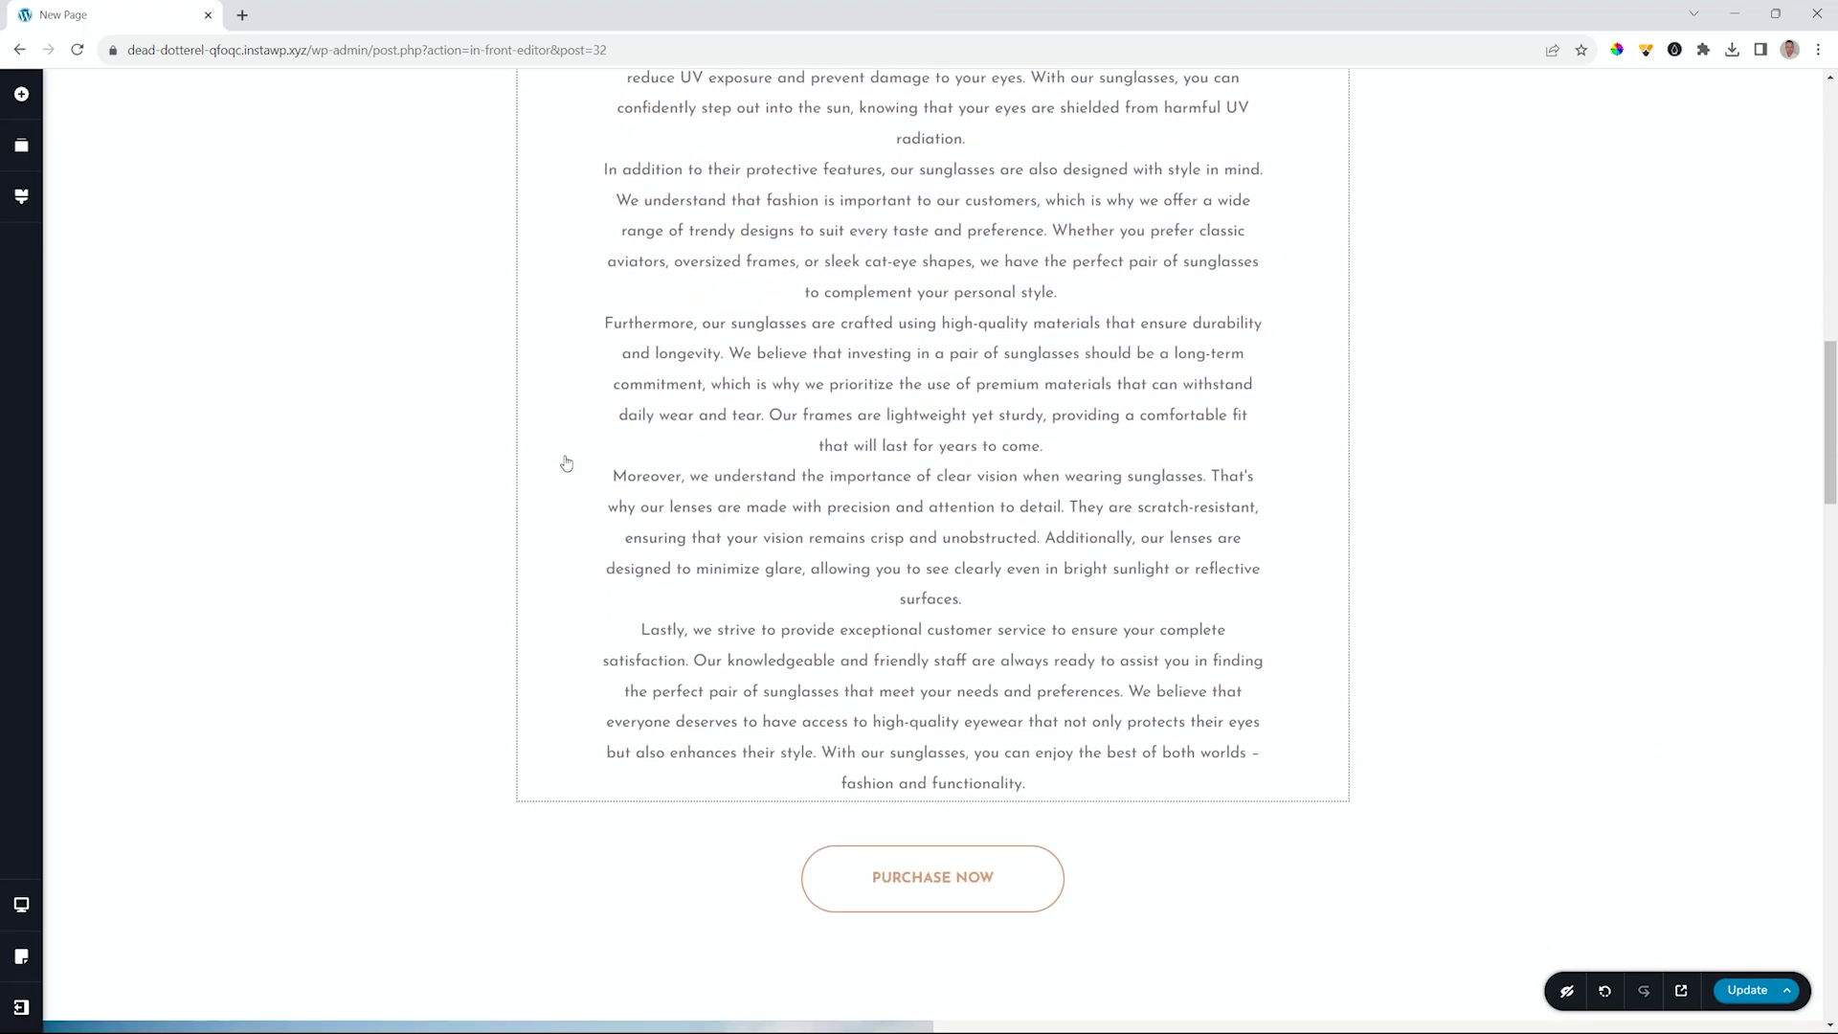
pyautogui.scroll(6, 565, 462)
pyautogui.scroll(2, 565, 462)
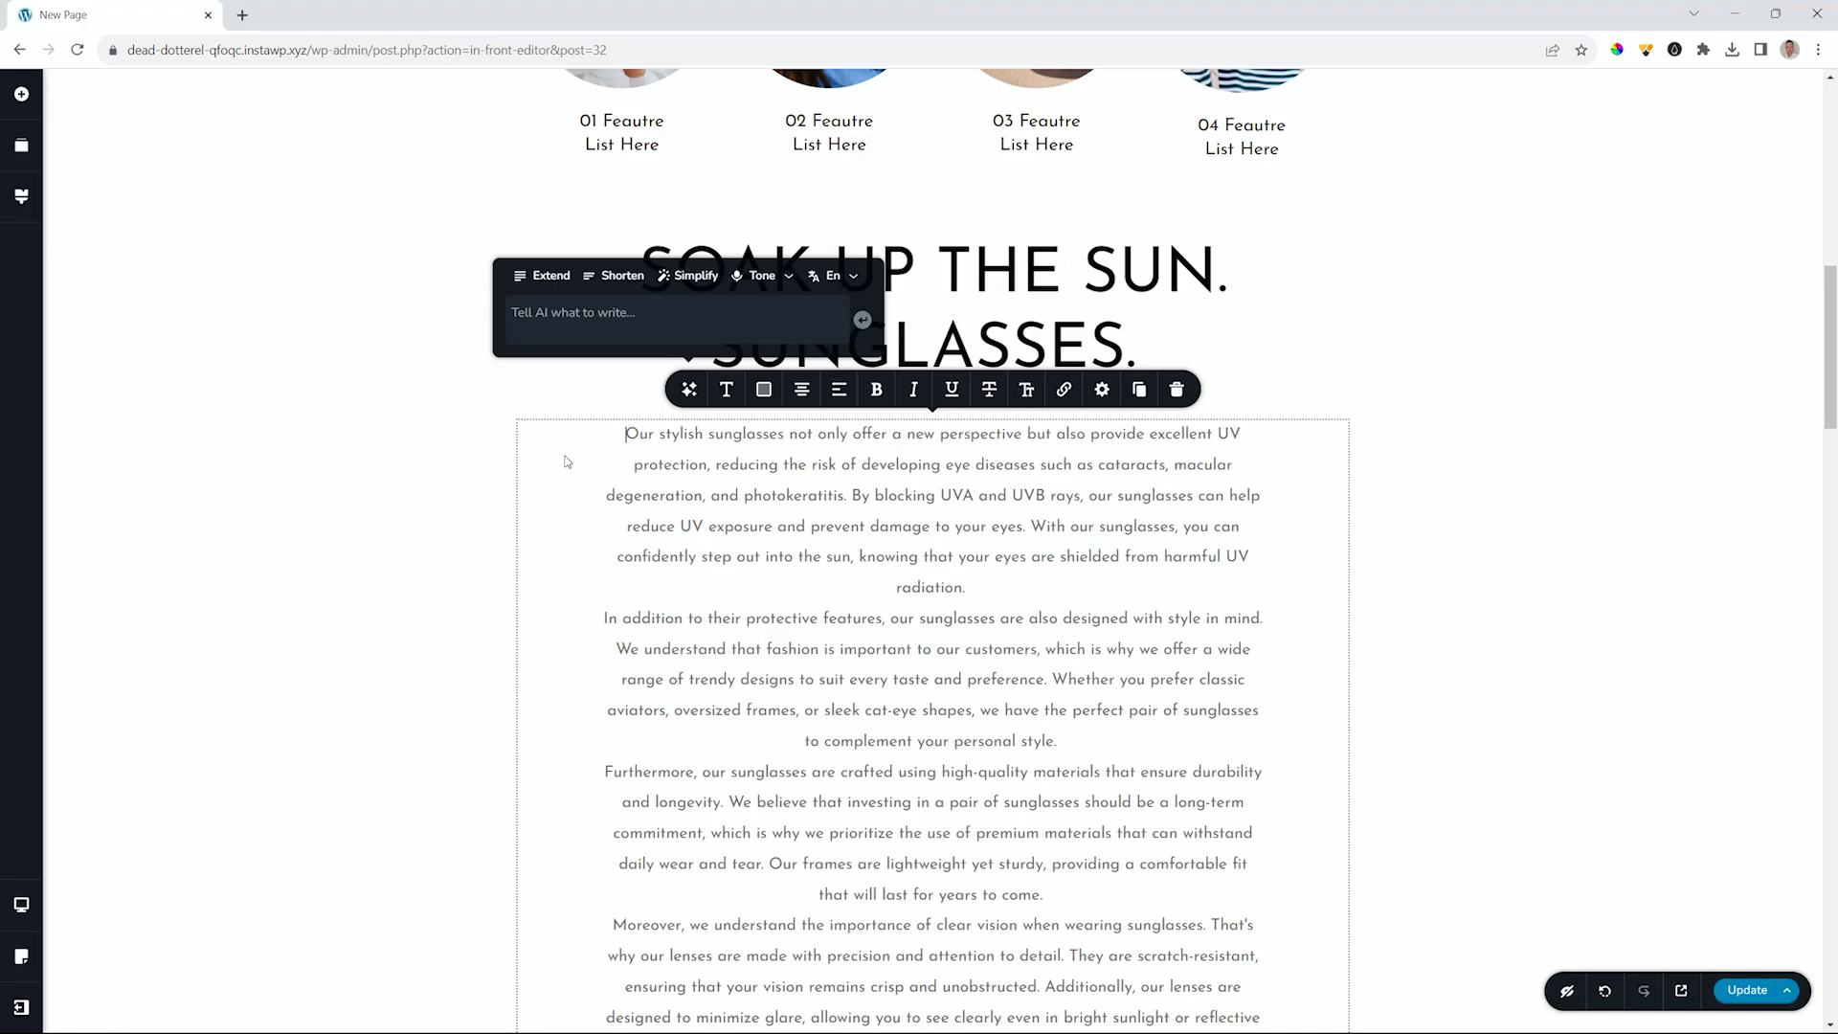
pyautogui.scroll(2, 565, 463)
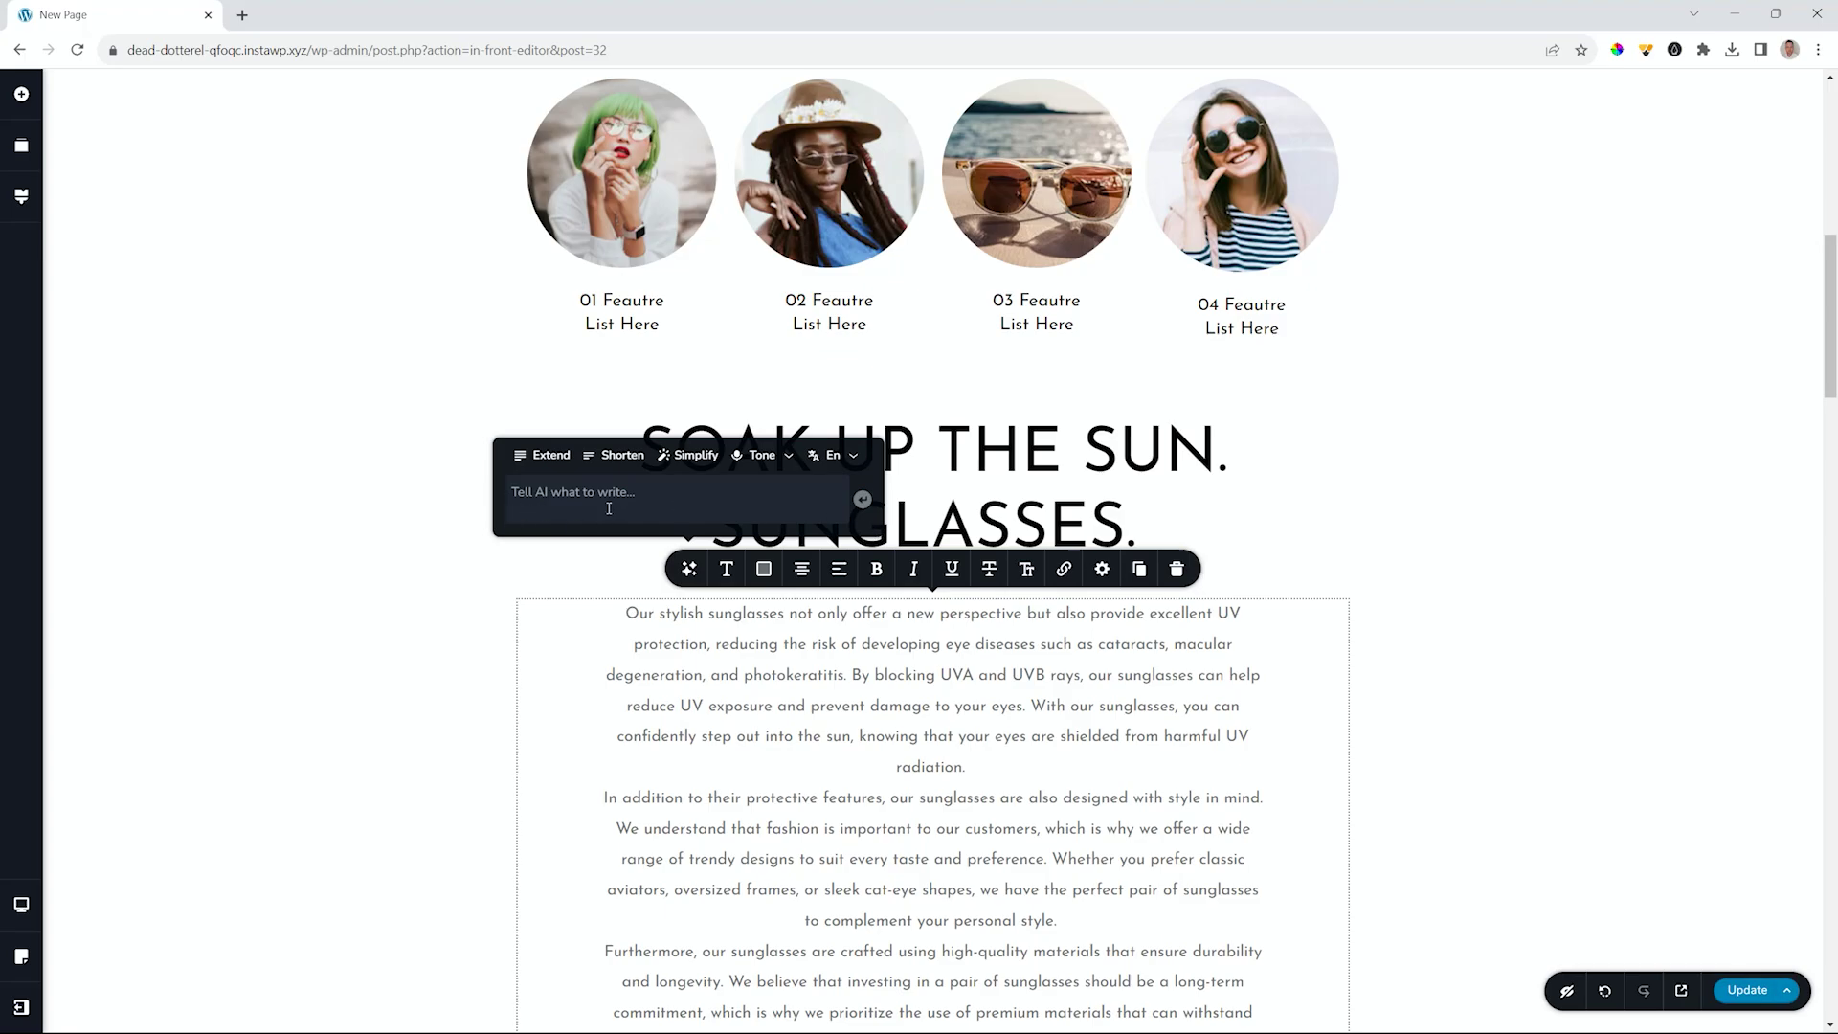
pyautogui.click(21, 94)
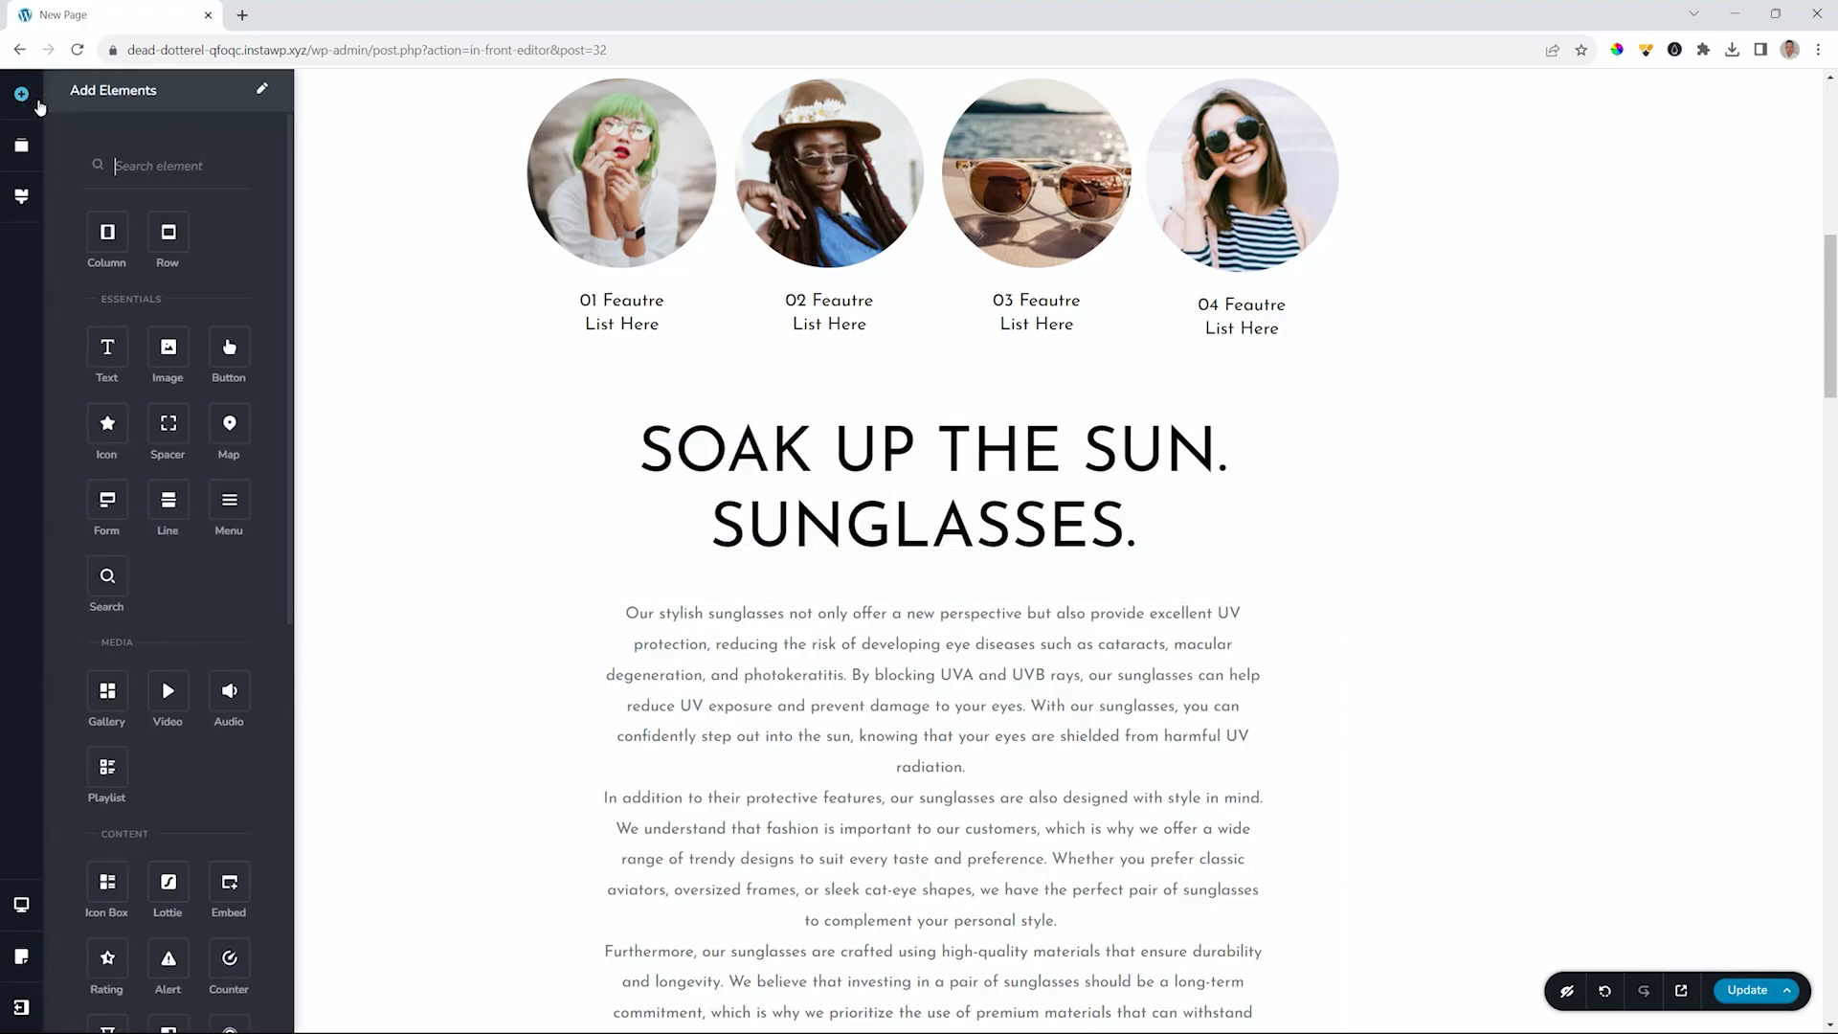
# Drag a Text element above the SOAK UP THE SUN heading and bring up its AI prompt.
pyautogui.moveTo(107, 347); pyautogui.dragTo(795, 426)
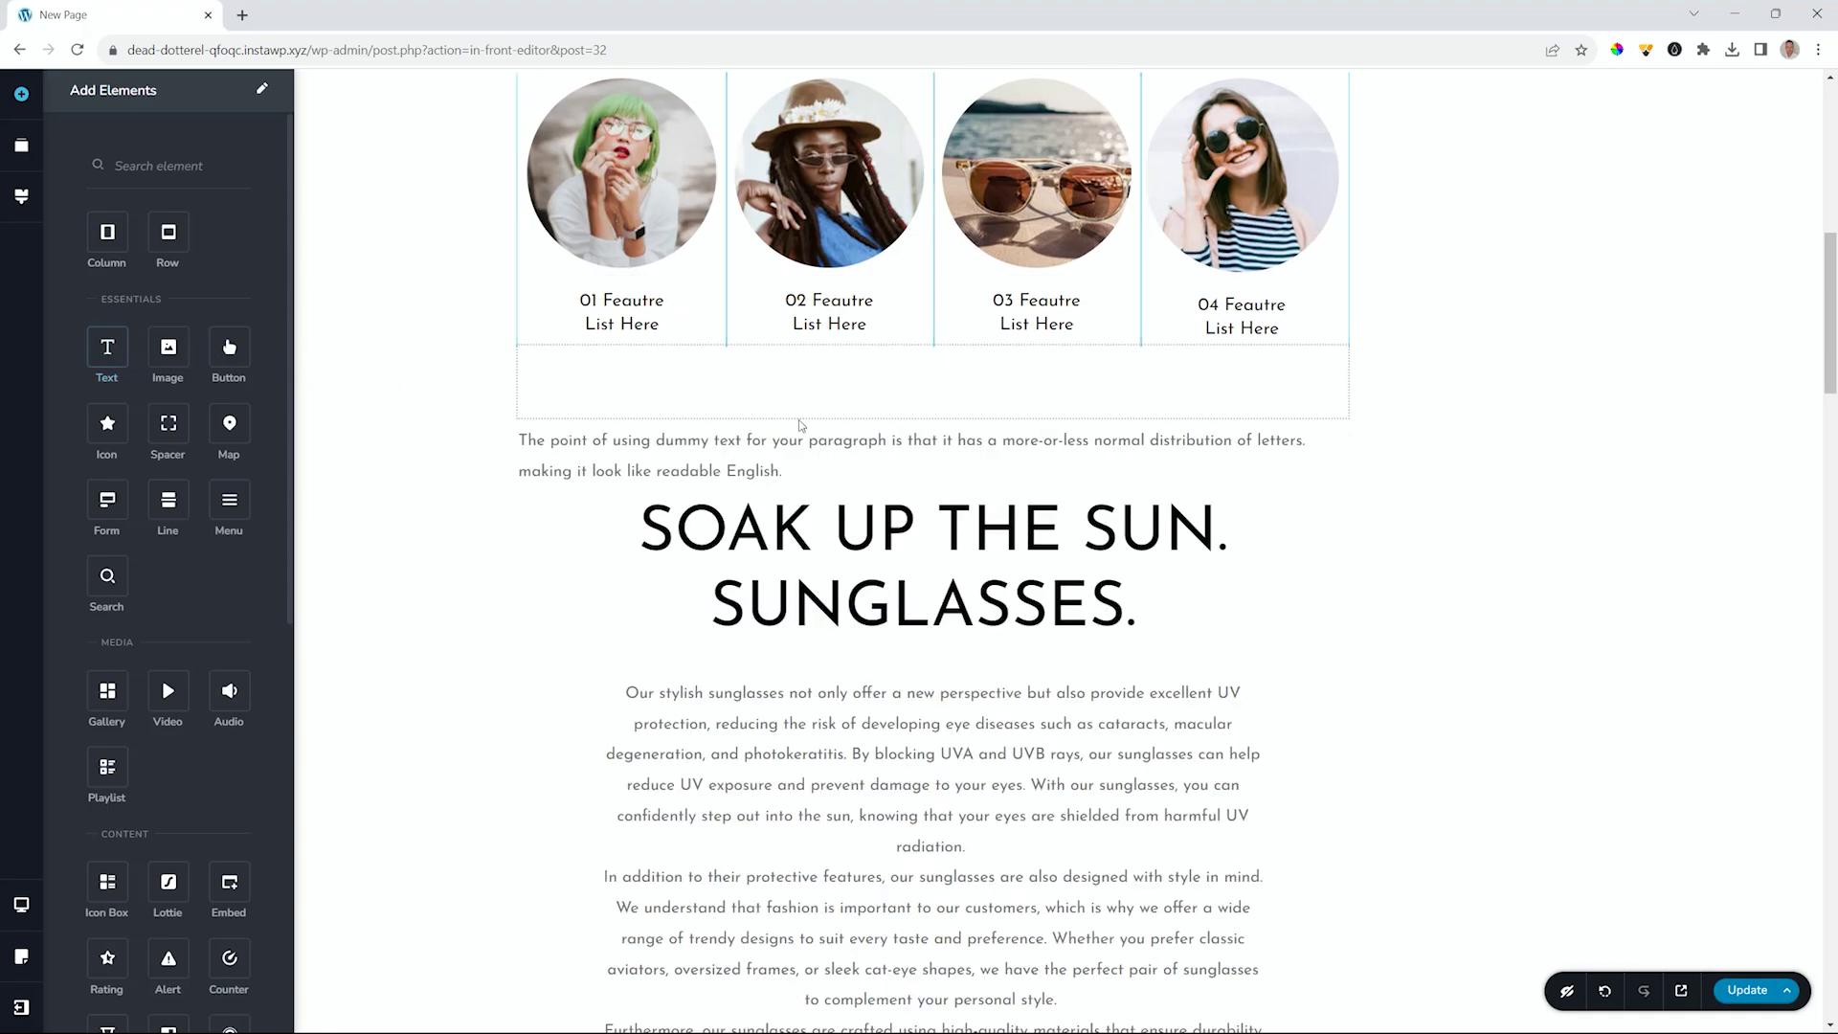
pyautogui.click(689, 394)
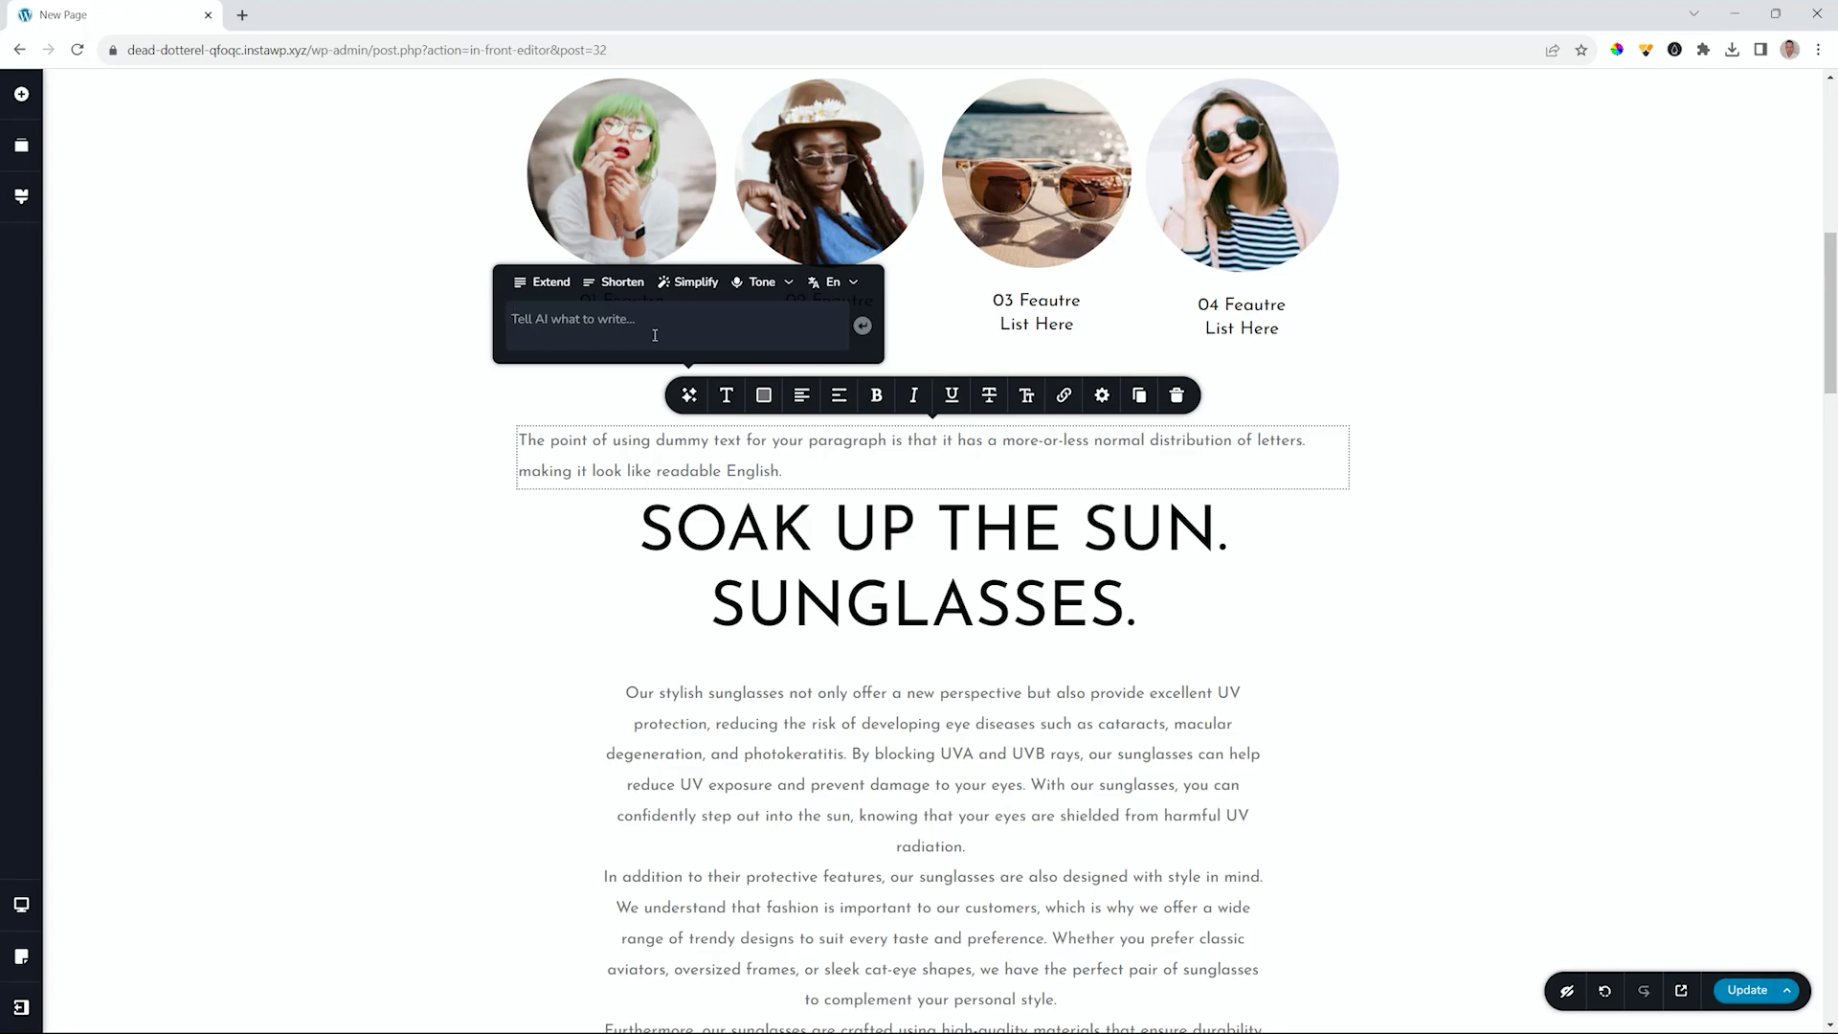
# Prompt the AI with 'Write in Afrikaans a heading to promote my sunglasses.' to generate the slogan.
pyautogui.write('Write in Afrika')
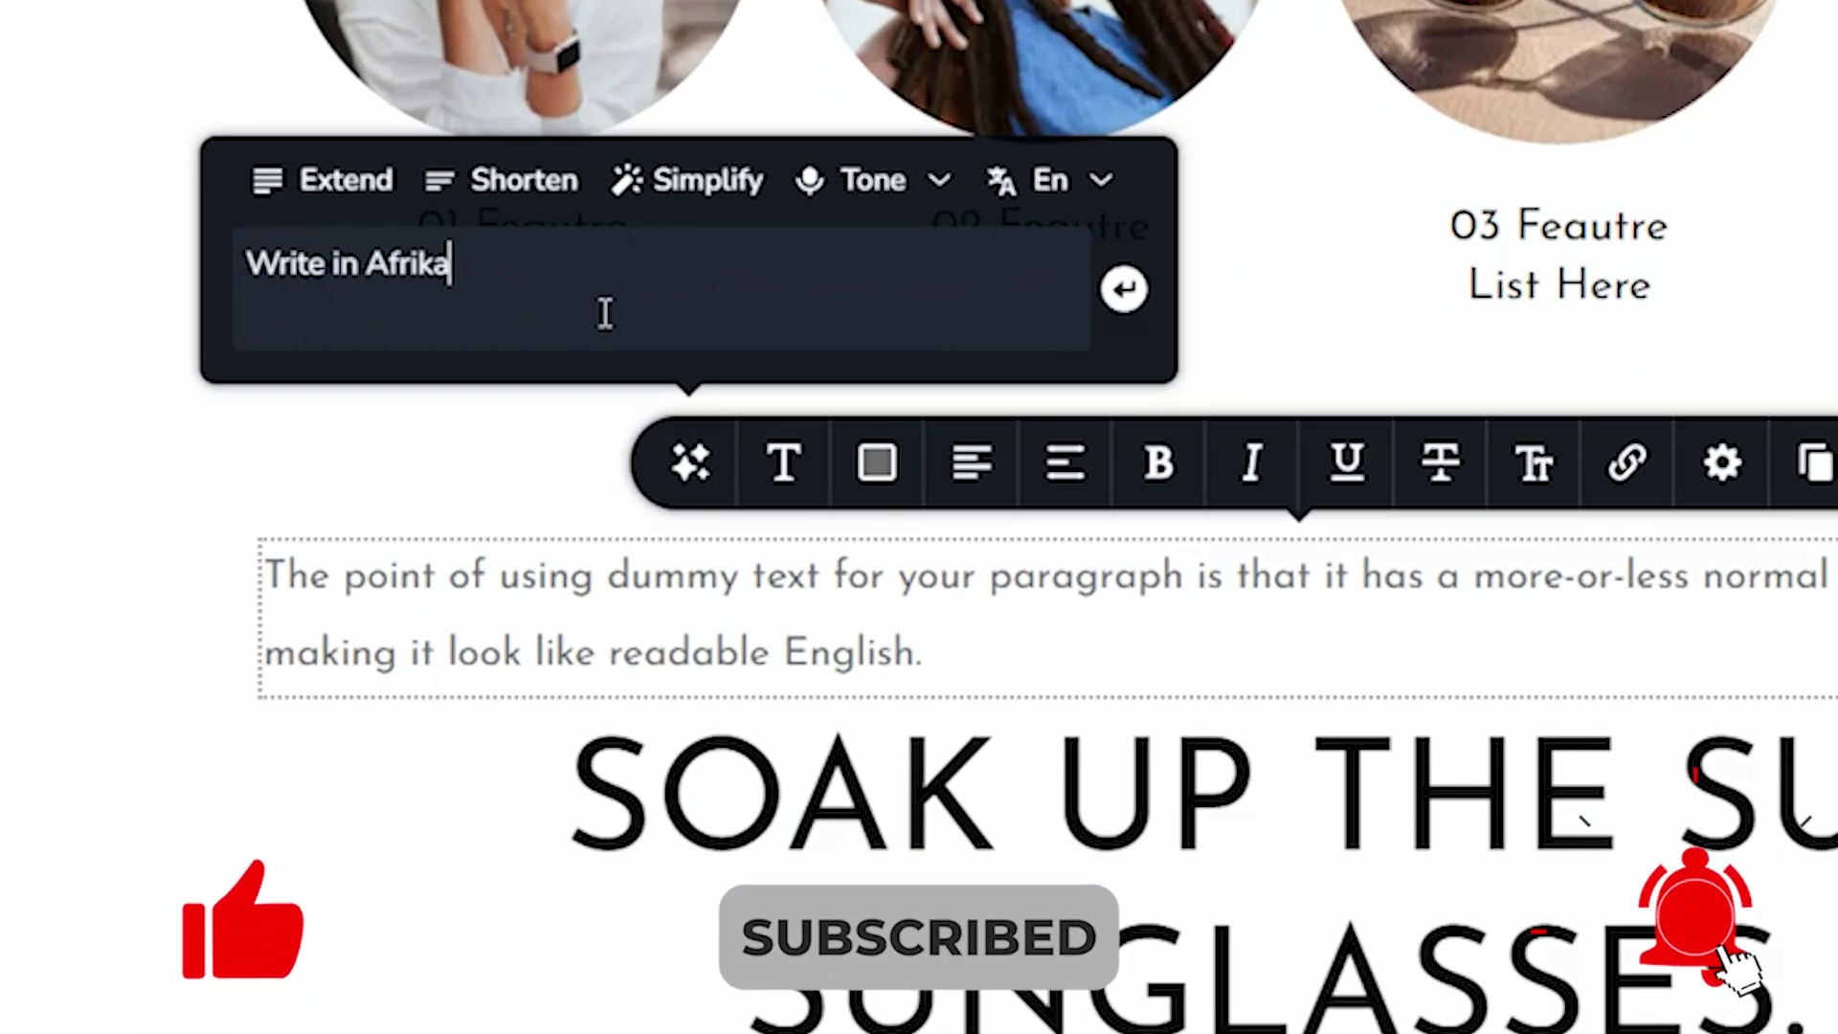
pyautogui.write('ans a heading')
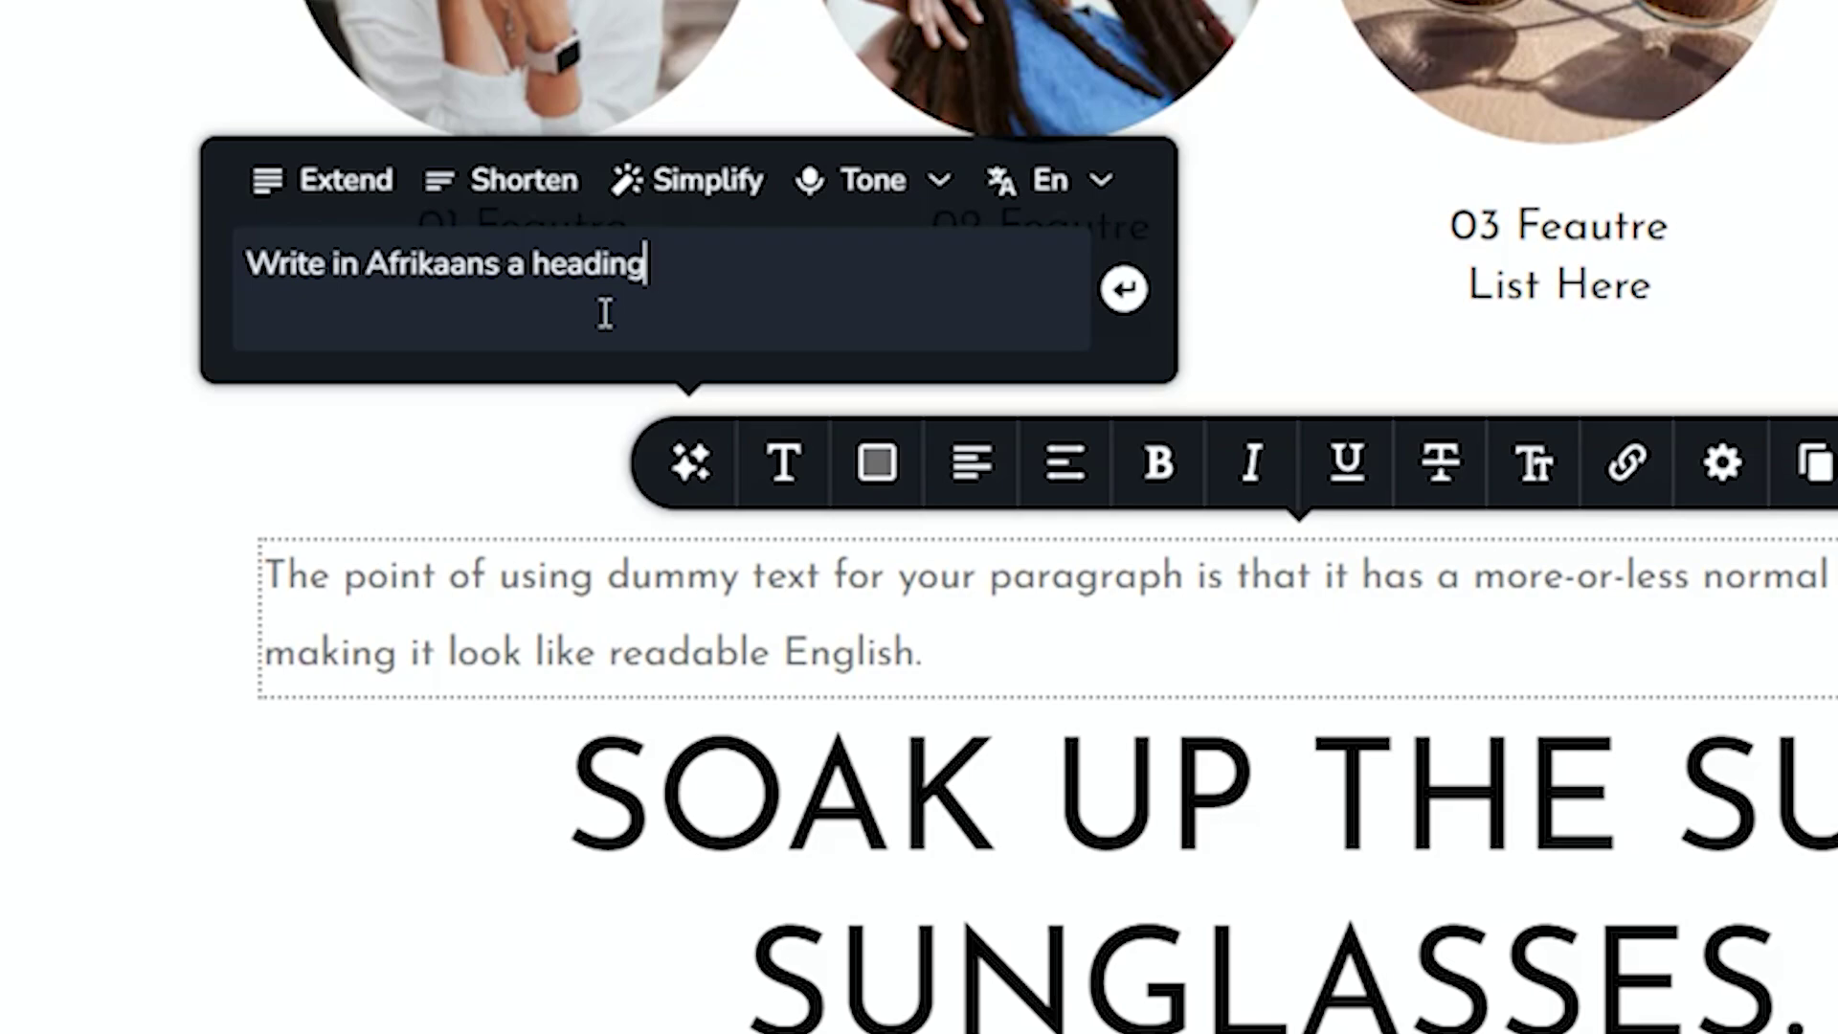
pyautogui.write(' to promote my su')
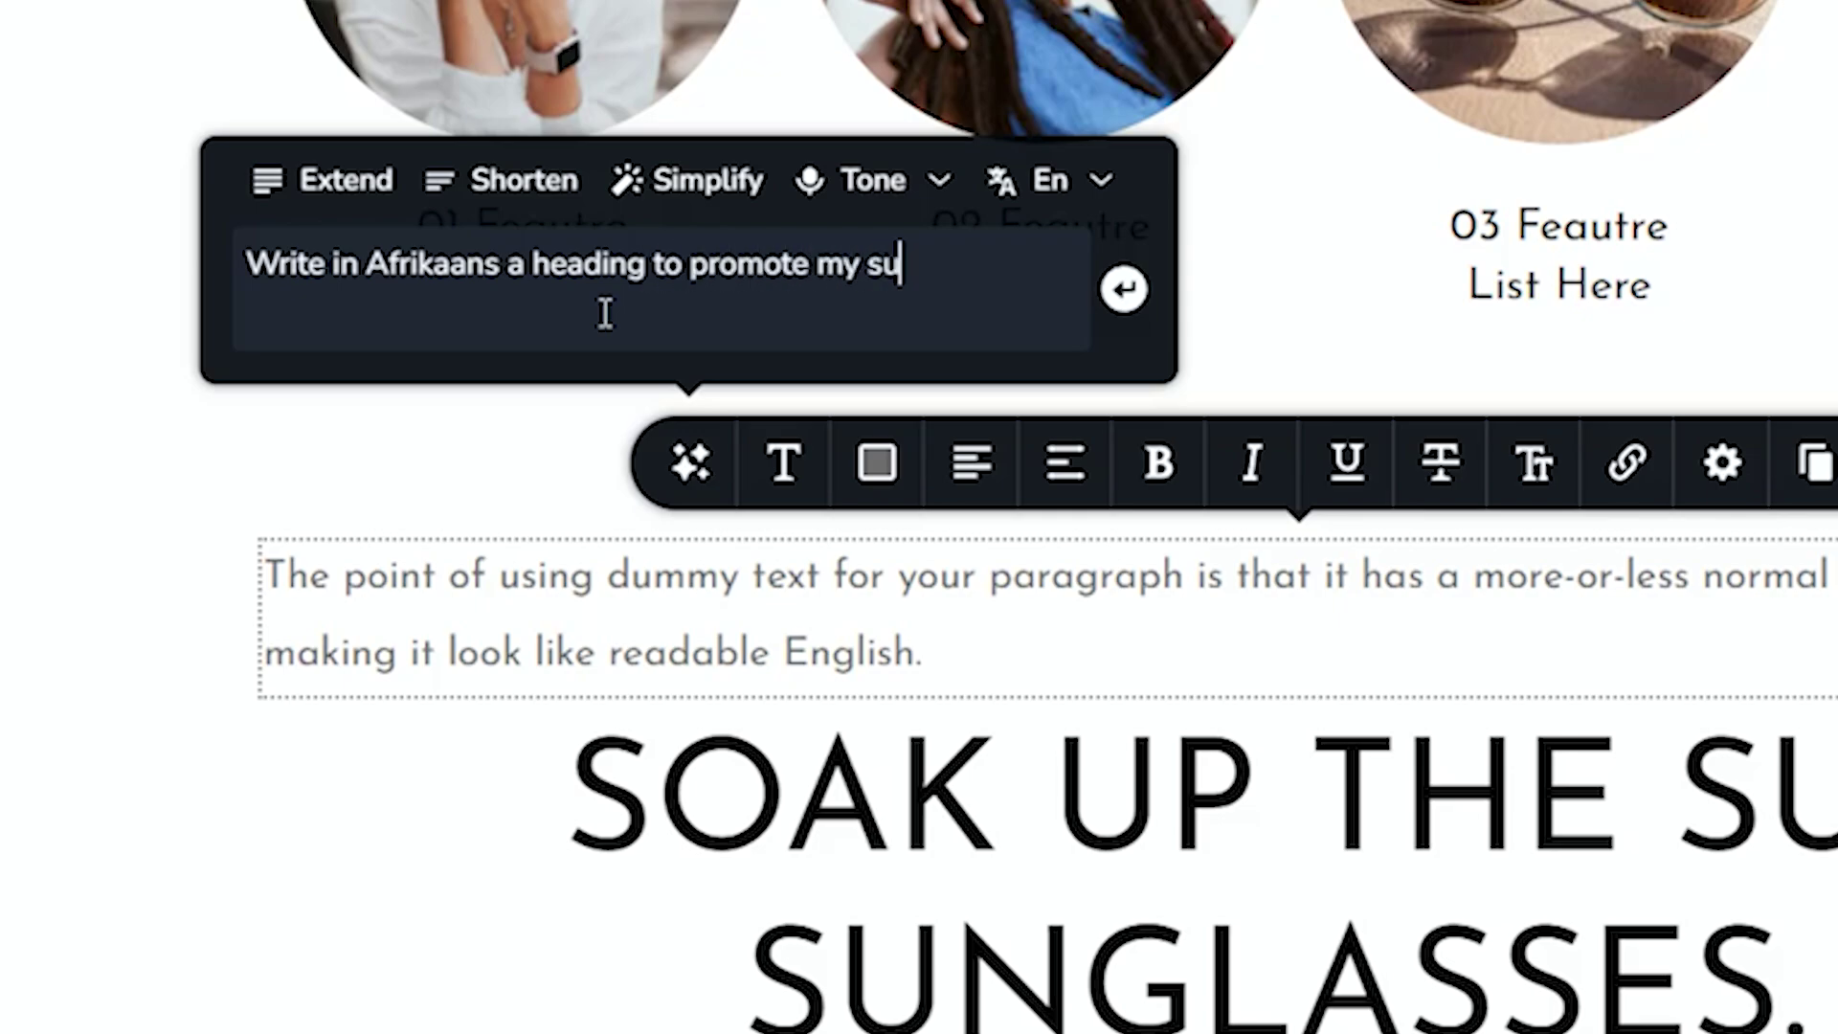
pyautogui.write('nglasses.')
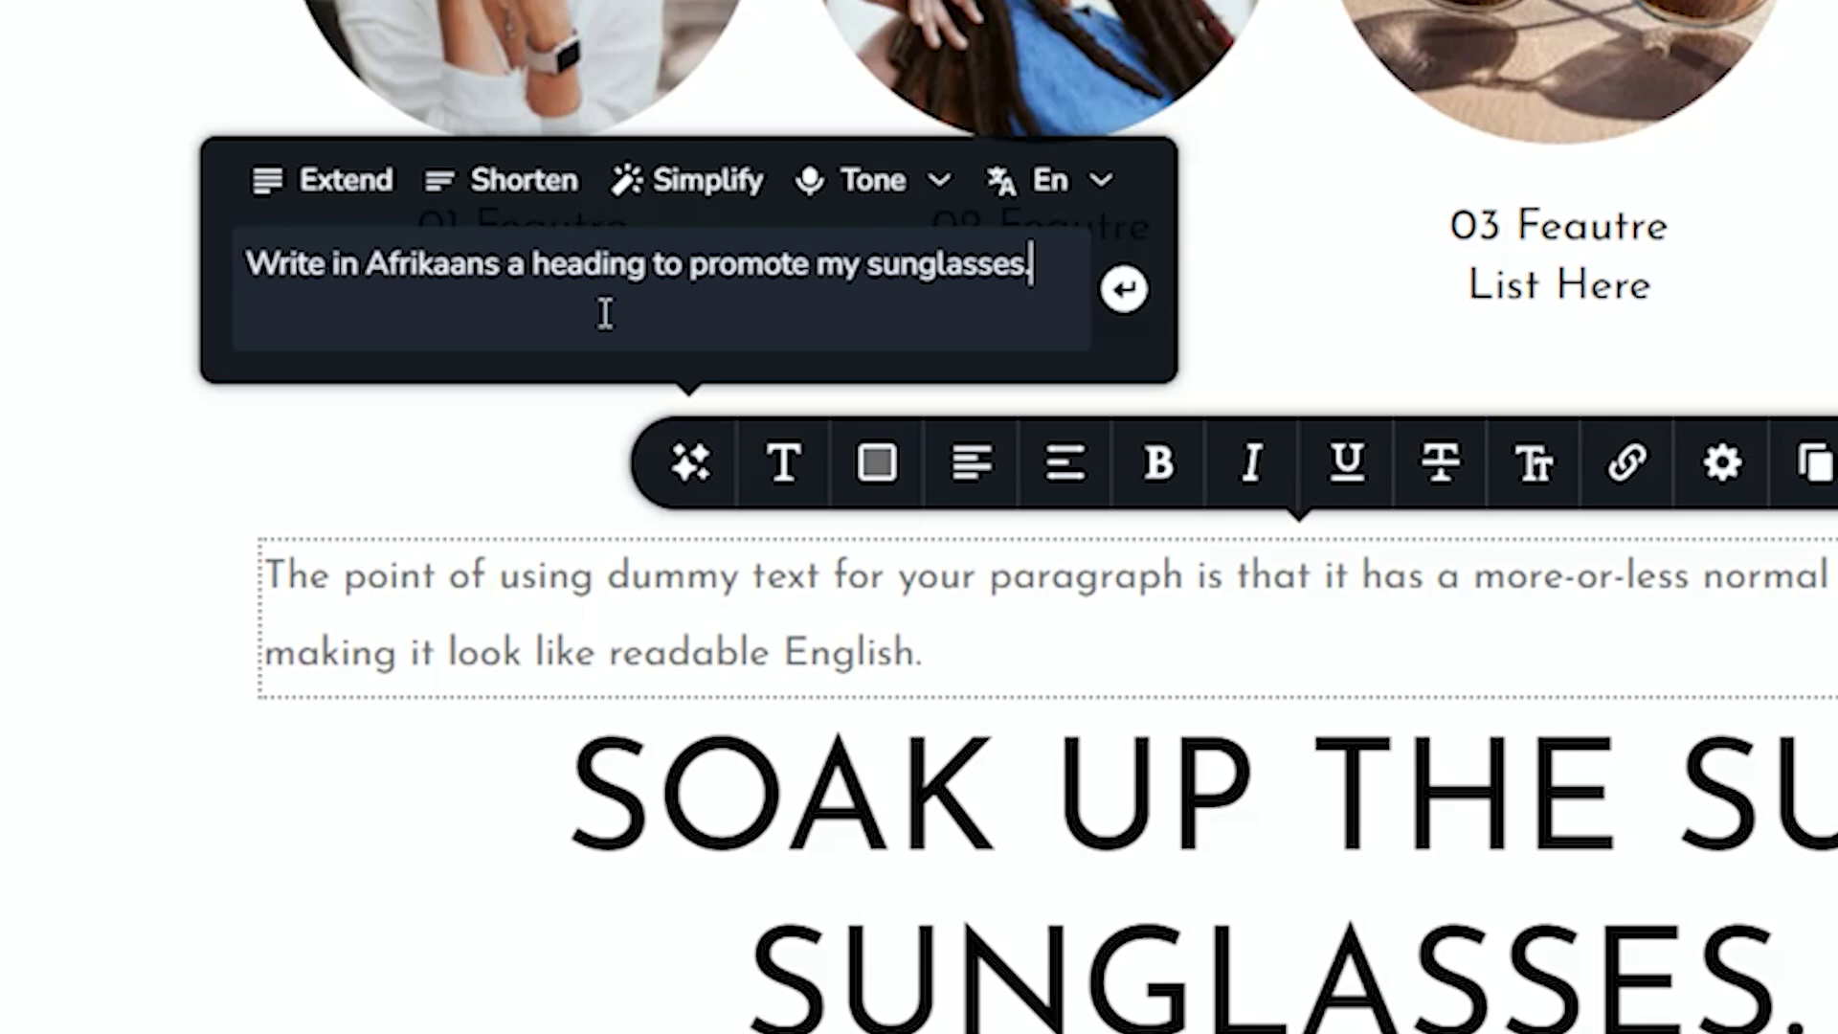
pyautogui.press('Return')
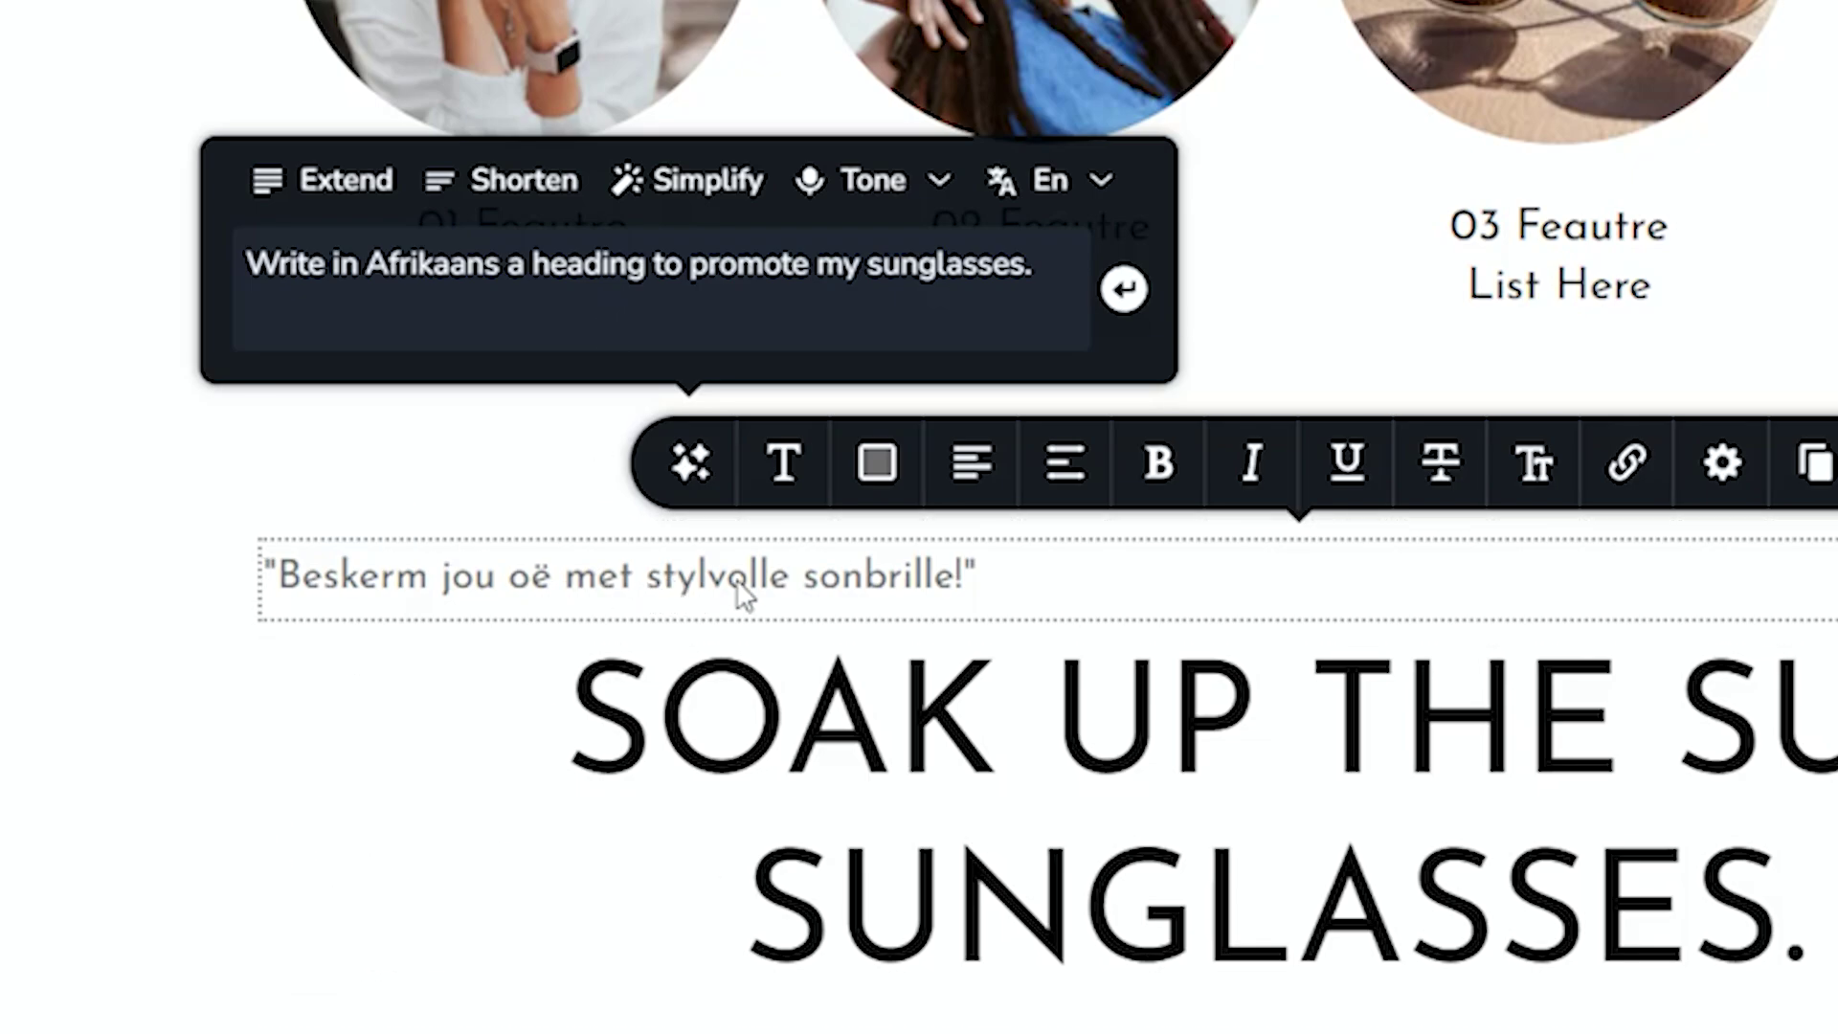
# Style 'Beskerm jou oë met stylvolle sonbrille!' as a 70 px Heading 2 in black.
pyautogui.click(866, 578)
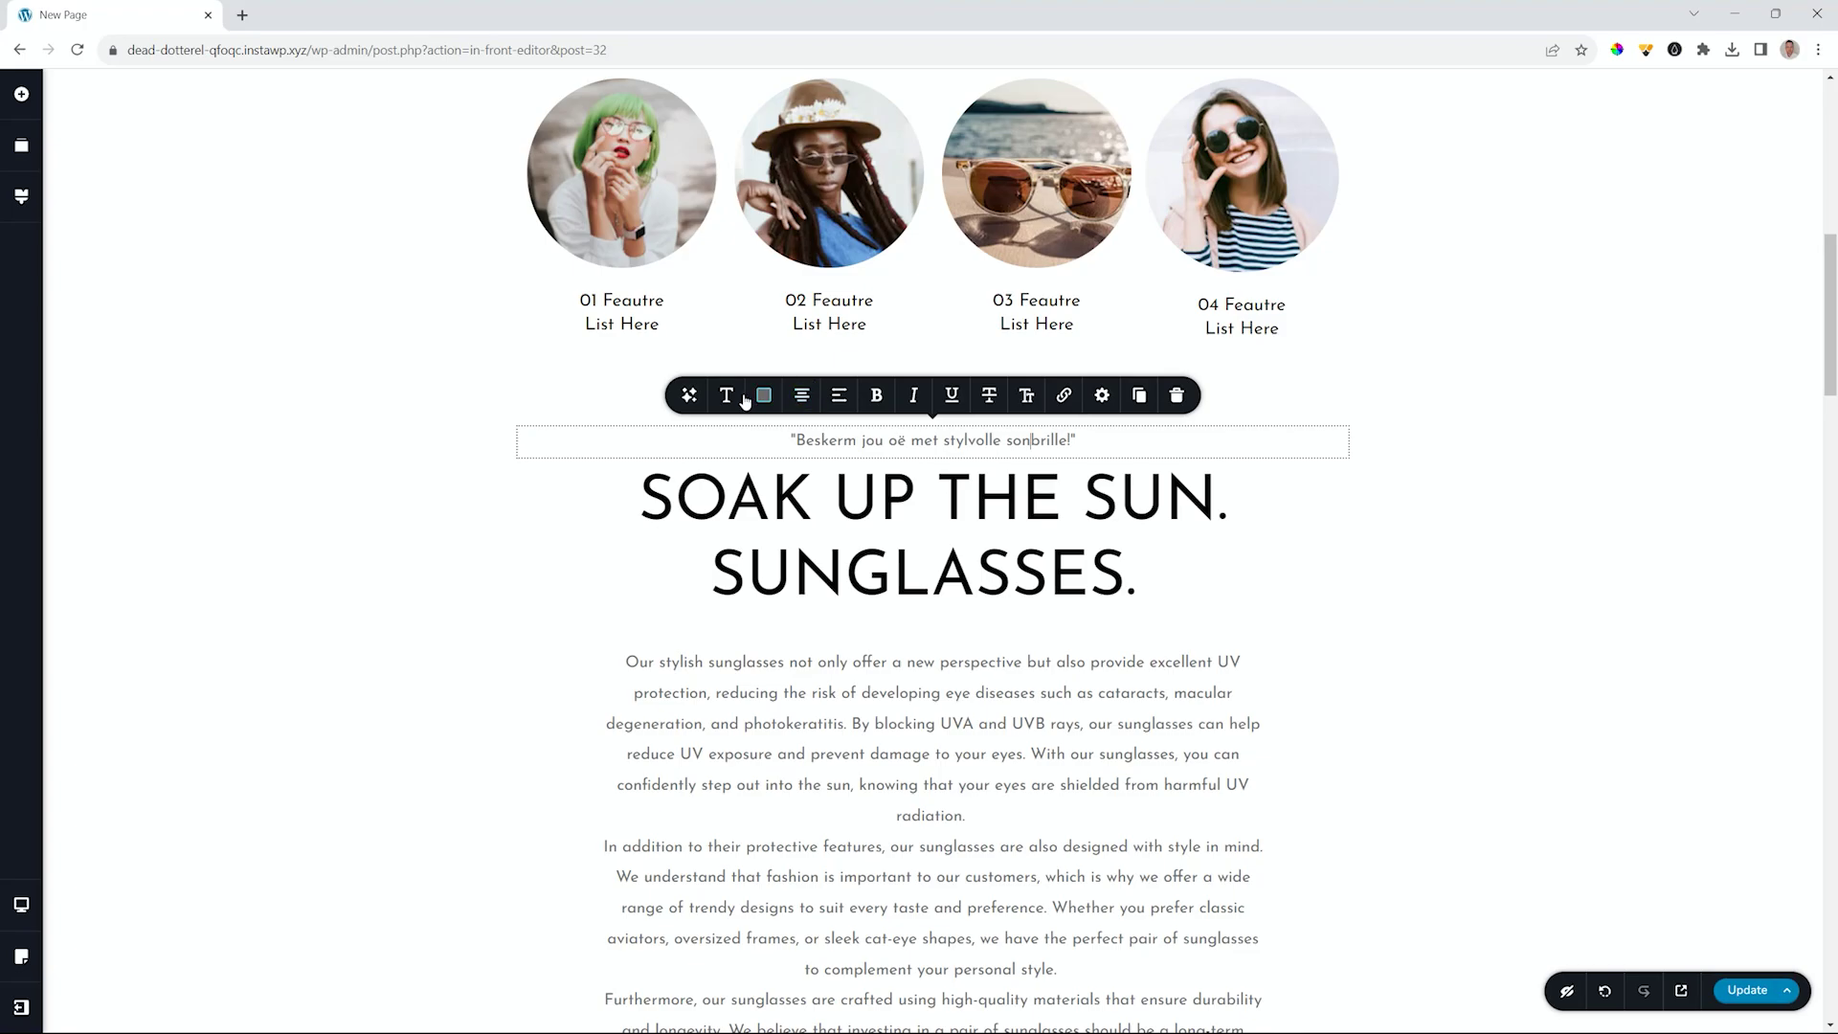
pyautogui.click(784, 463)
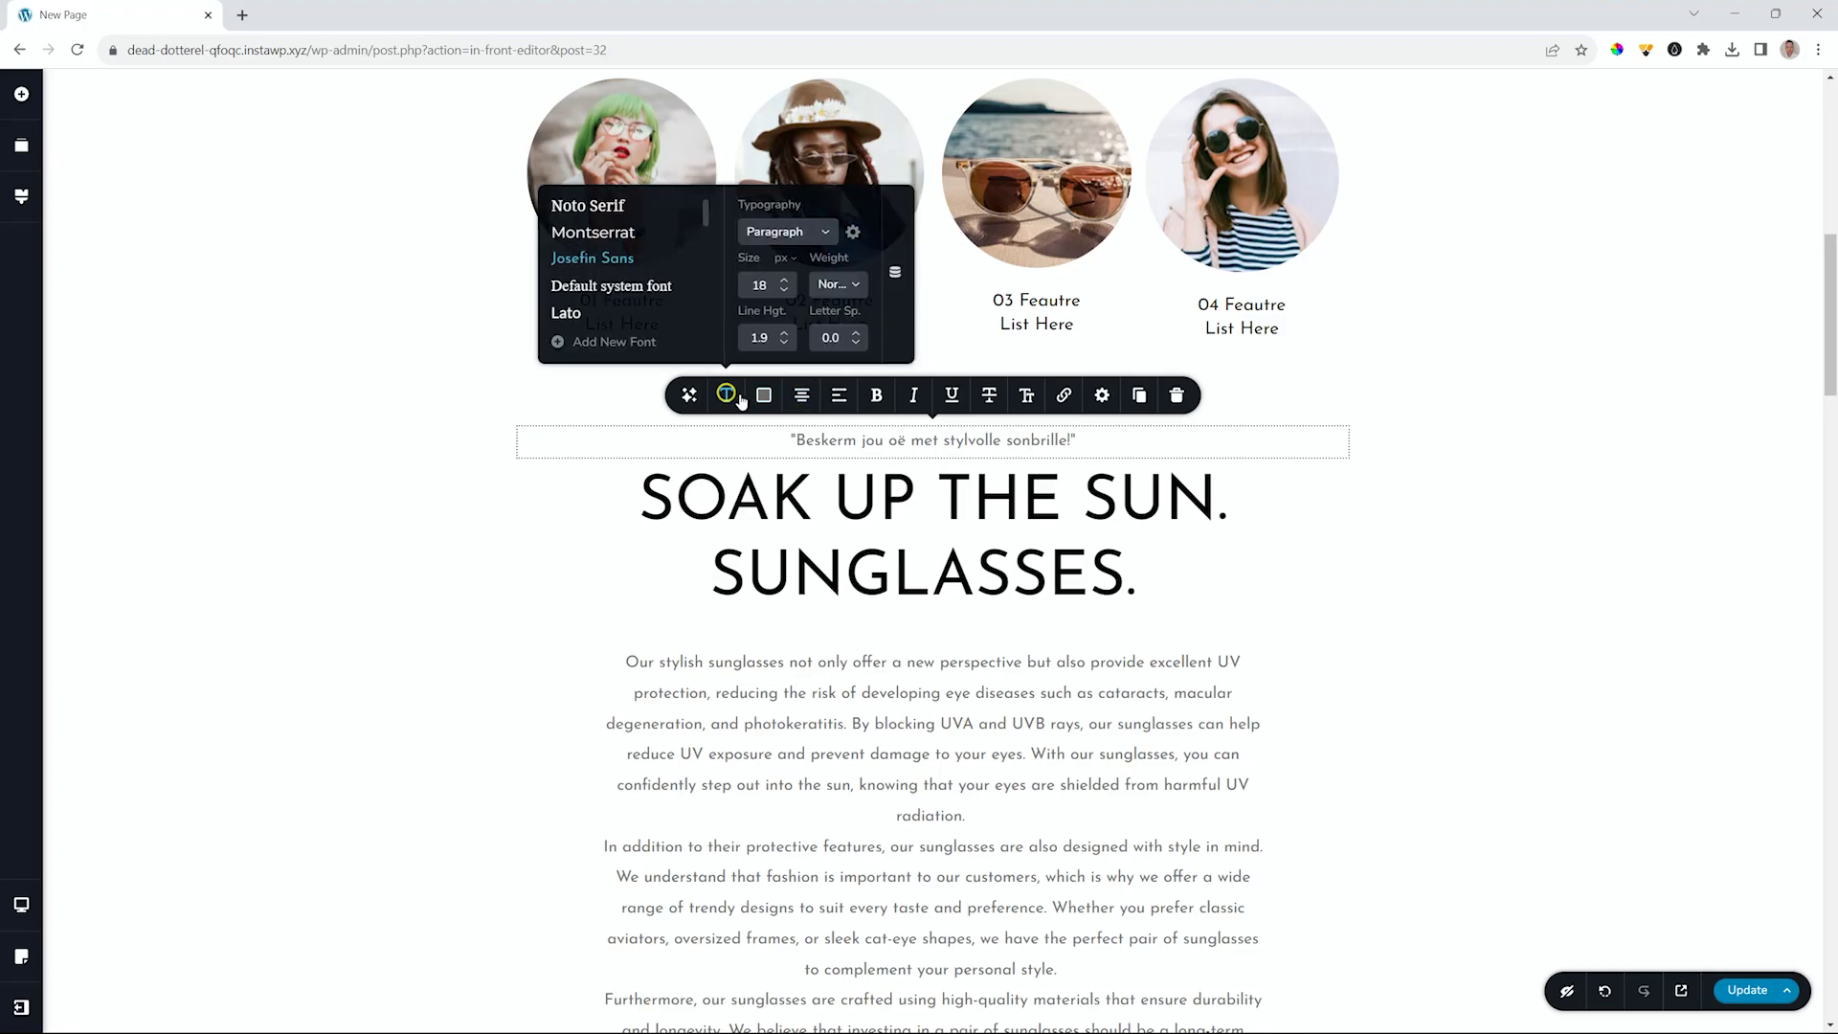
pyautogui.click(821, 233)
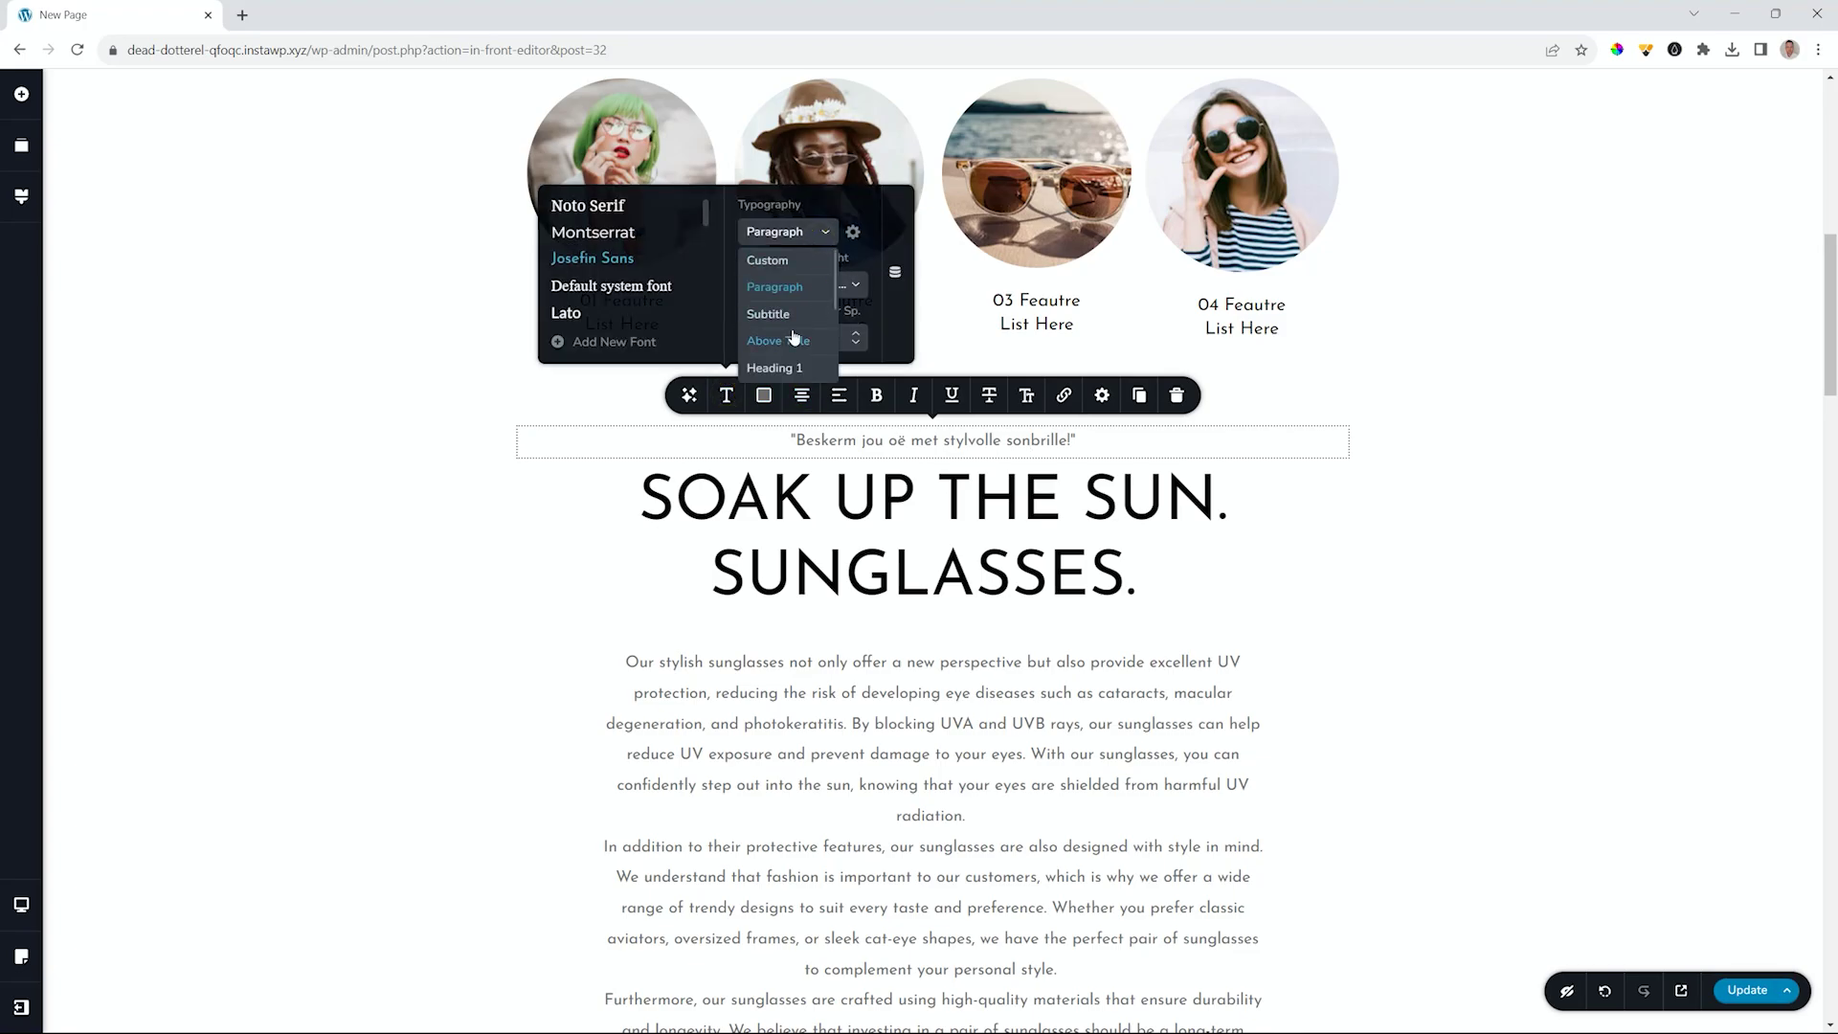
pyautogui.scroll(-2, 794, 340)
pyautogui.click(793, 311)
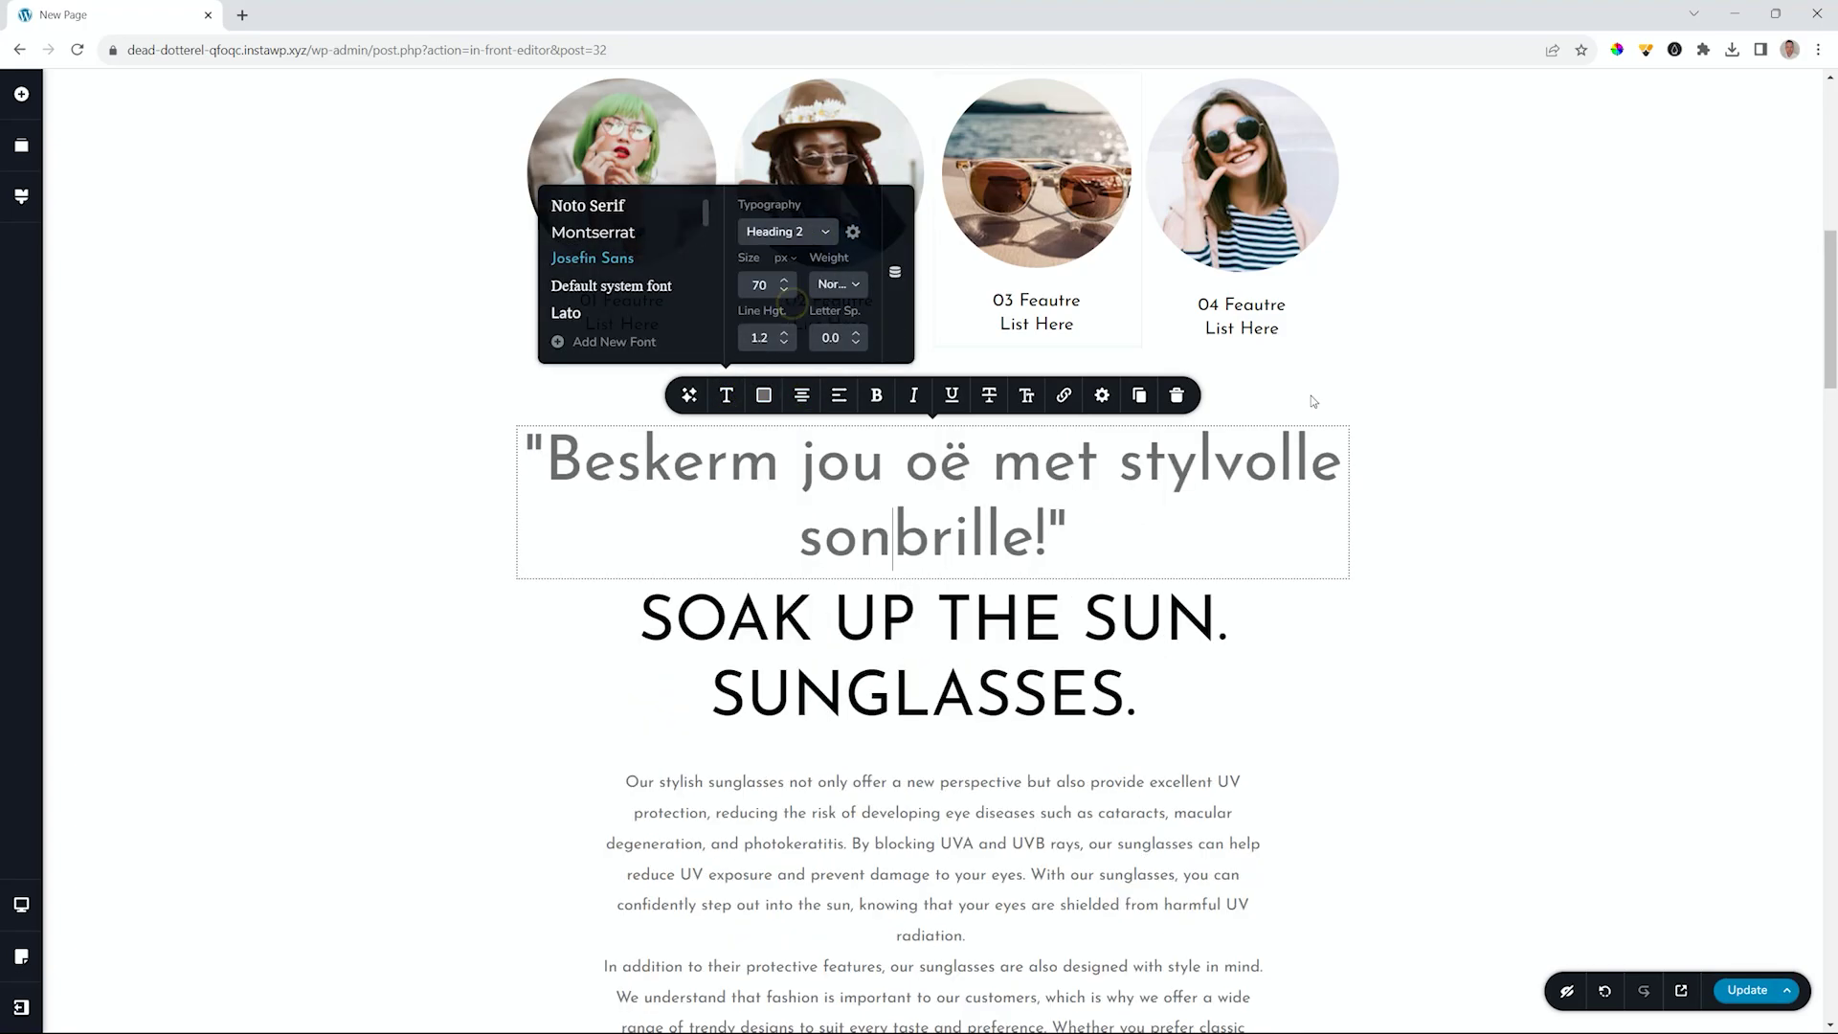
pyautogui.click(764, 398)
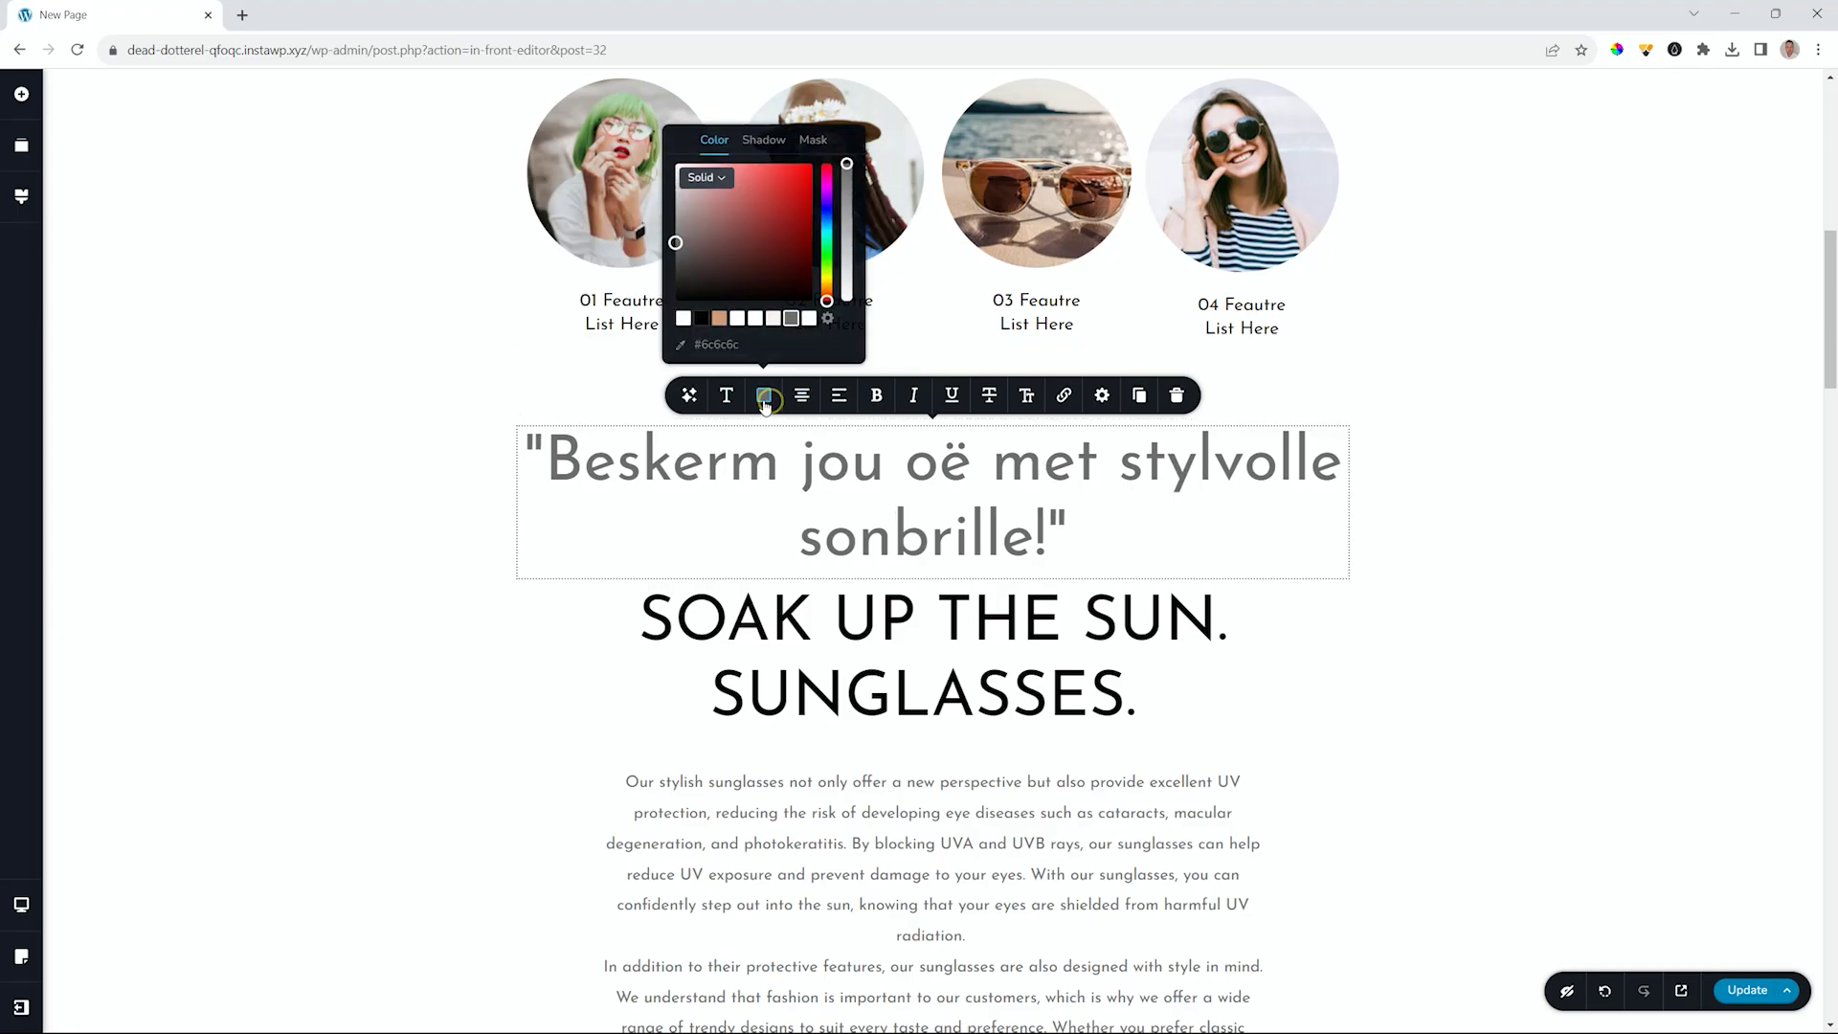
pyautogui.click(701, 317)
pyautogui.click(1509, 431)
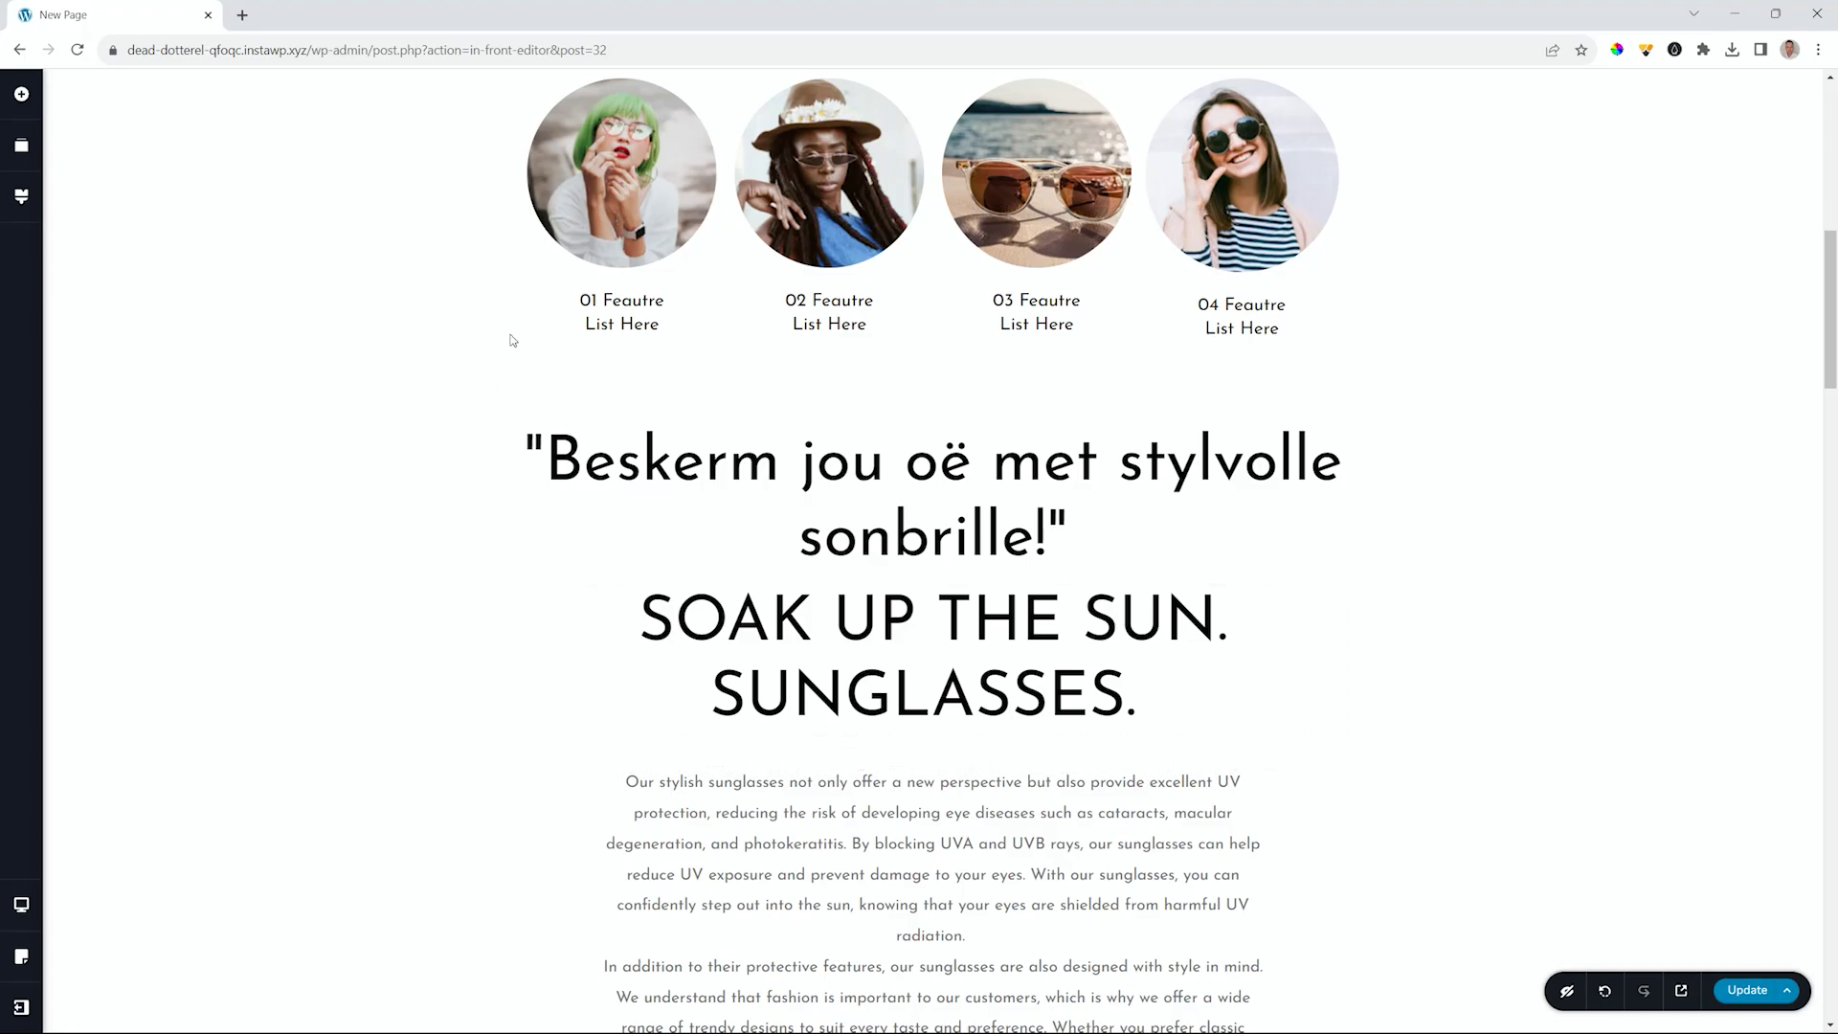
# Translate the Afrikaans heading into English by choosing En in the AI language list.
pyautogui.click(747, 450)
pyautogui.click(695, 396)
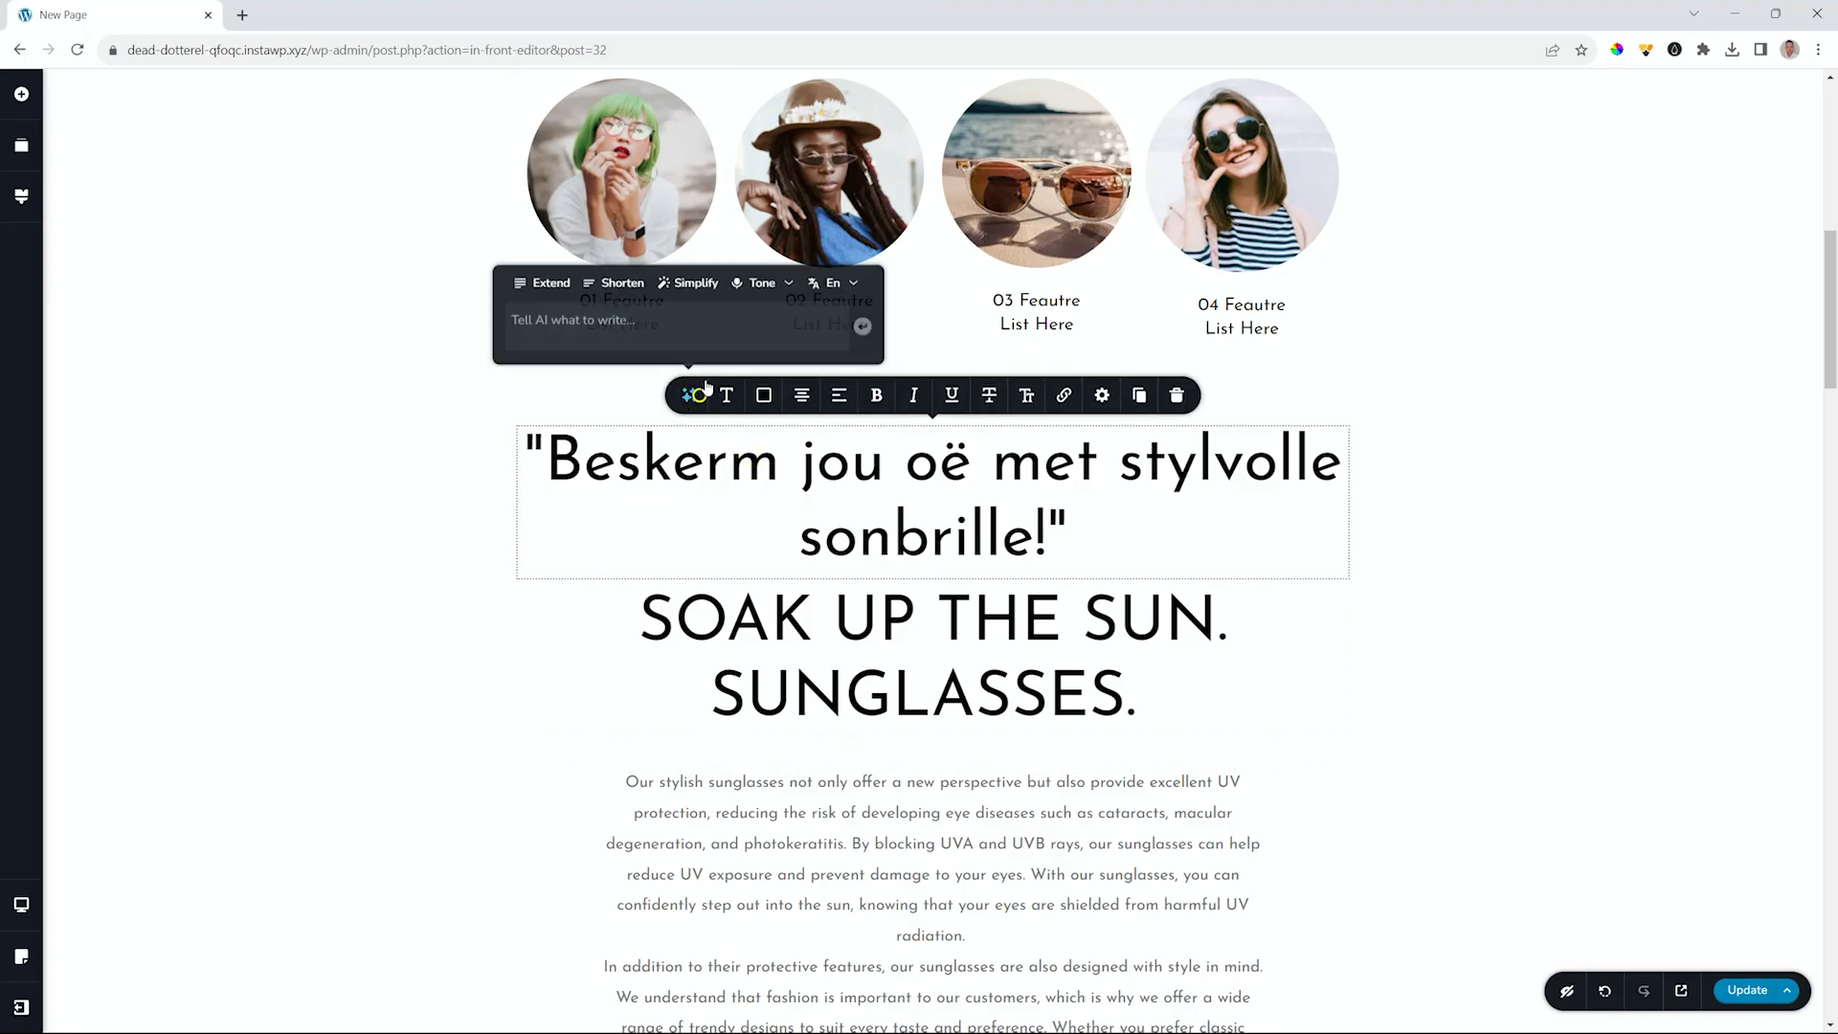
pyautogui.click(843, 285)
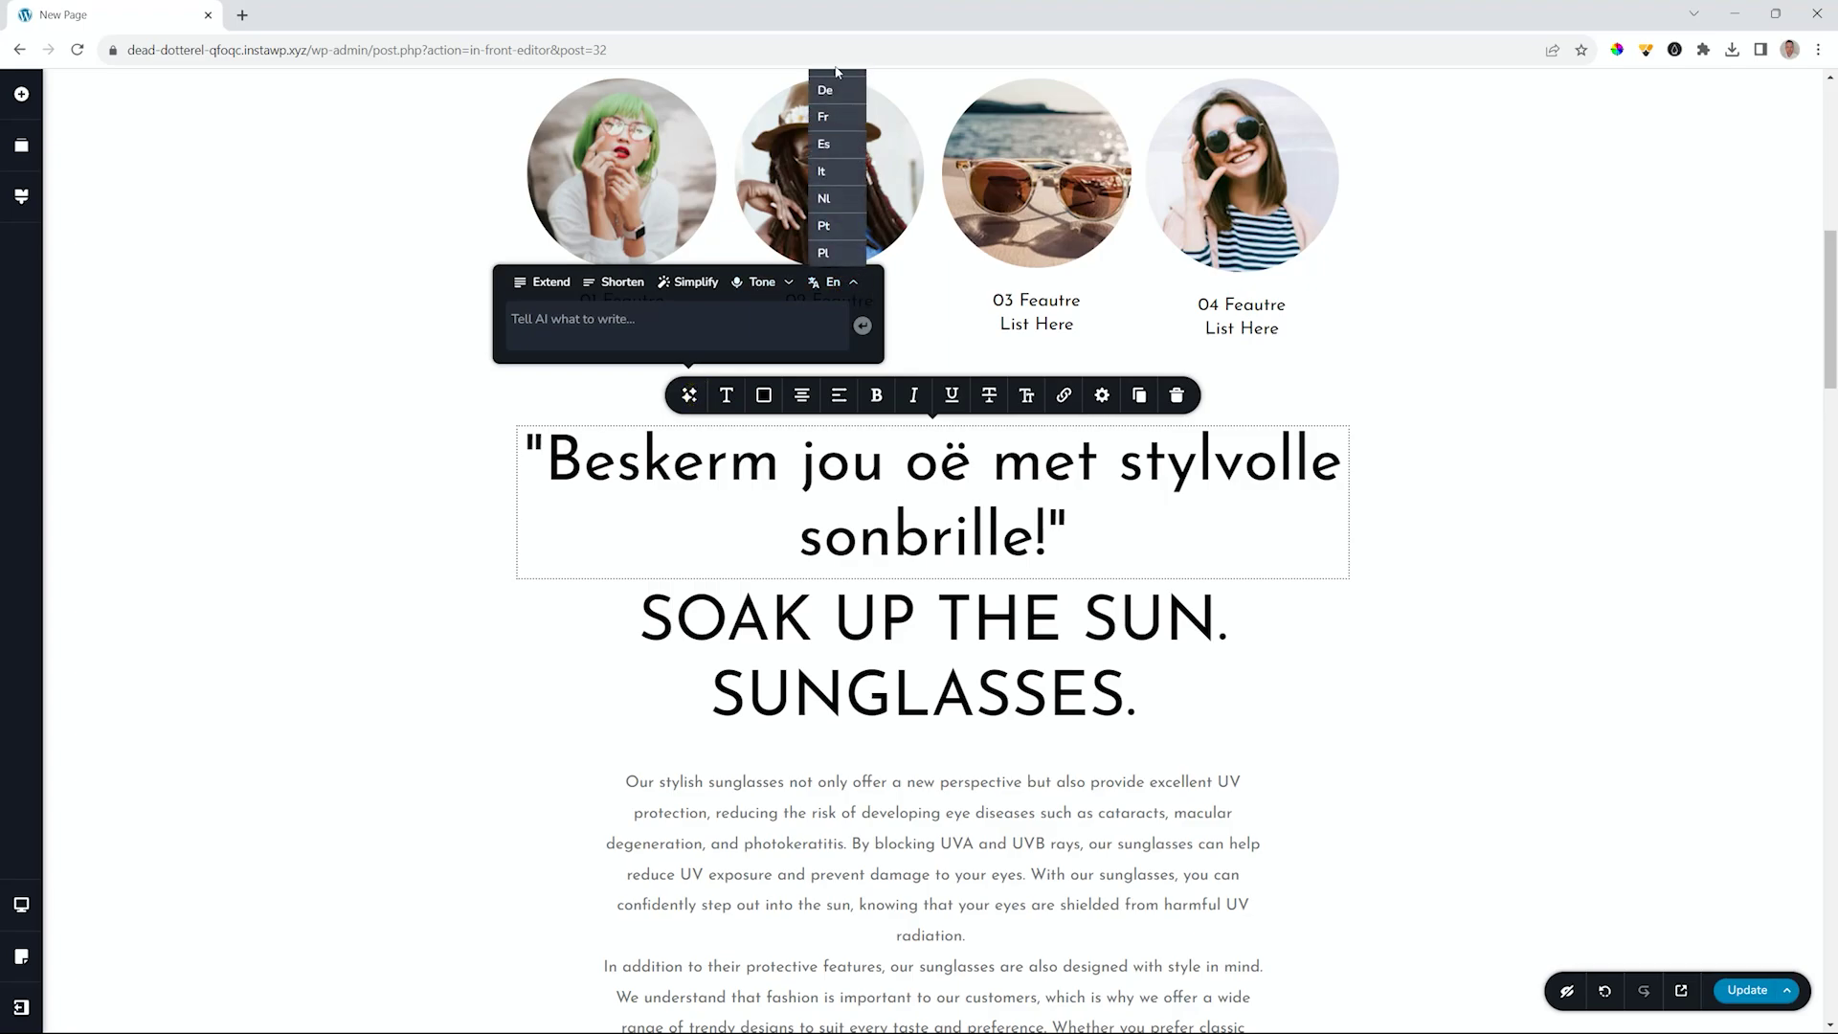
pyautogui.scroll(2, 823, 220)
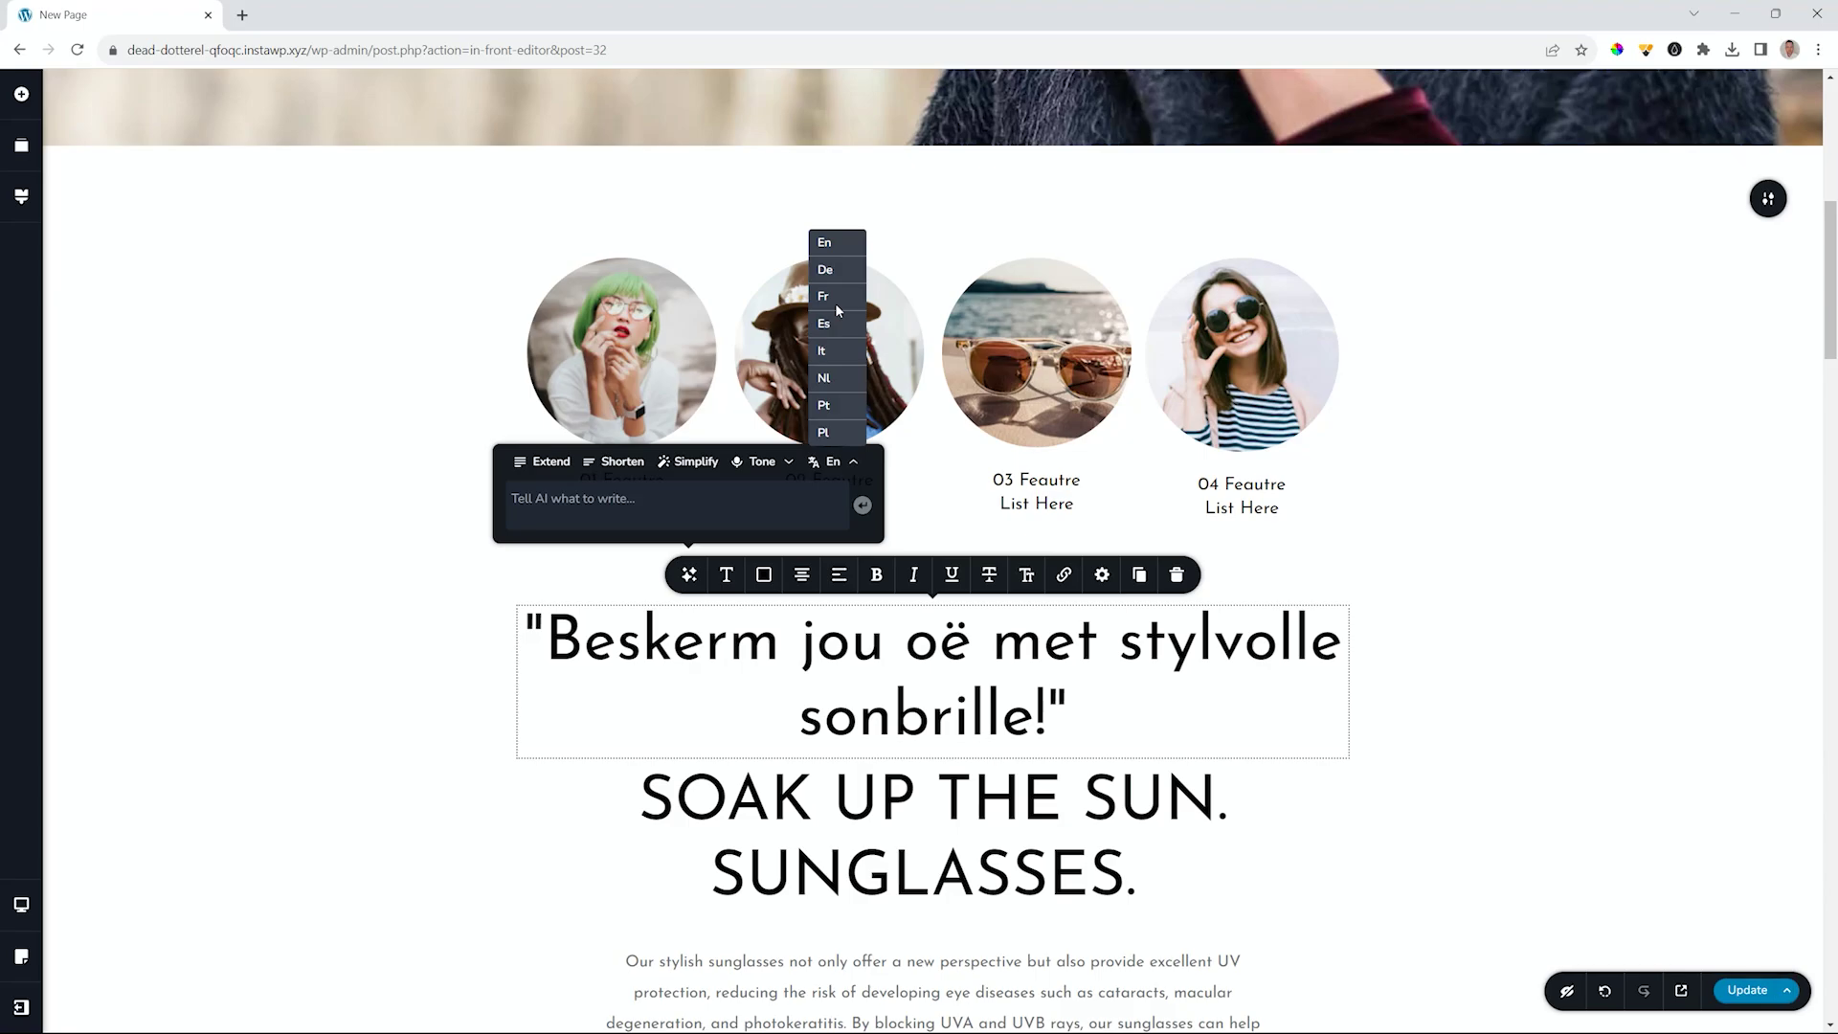
pyautogui.click(827, 247)
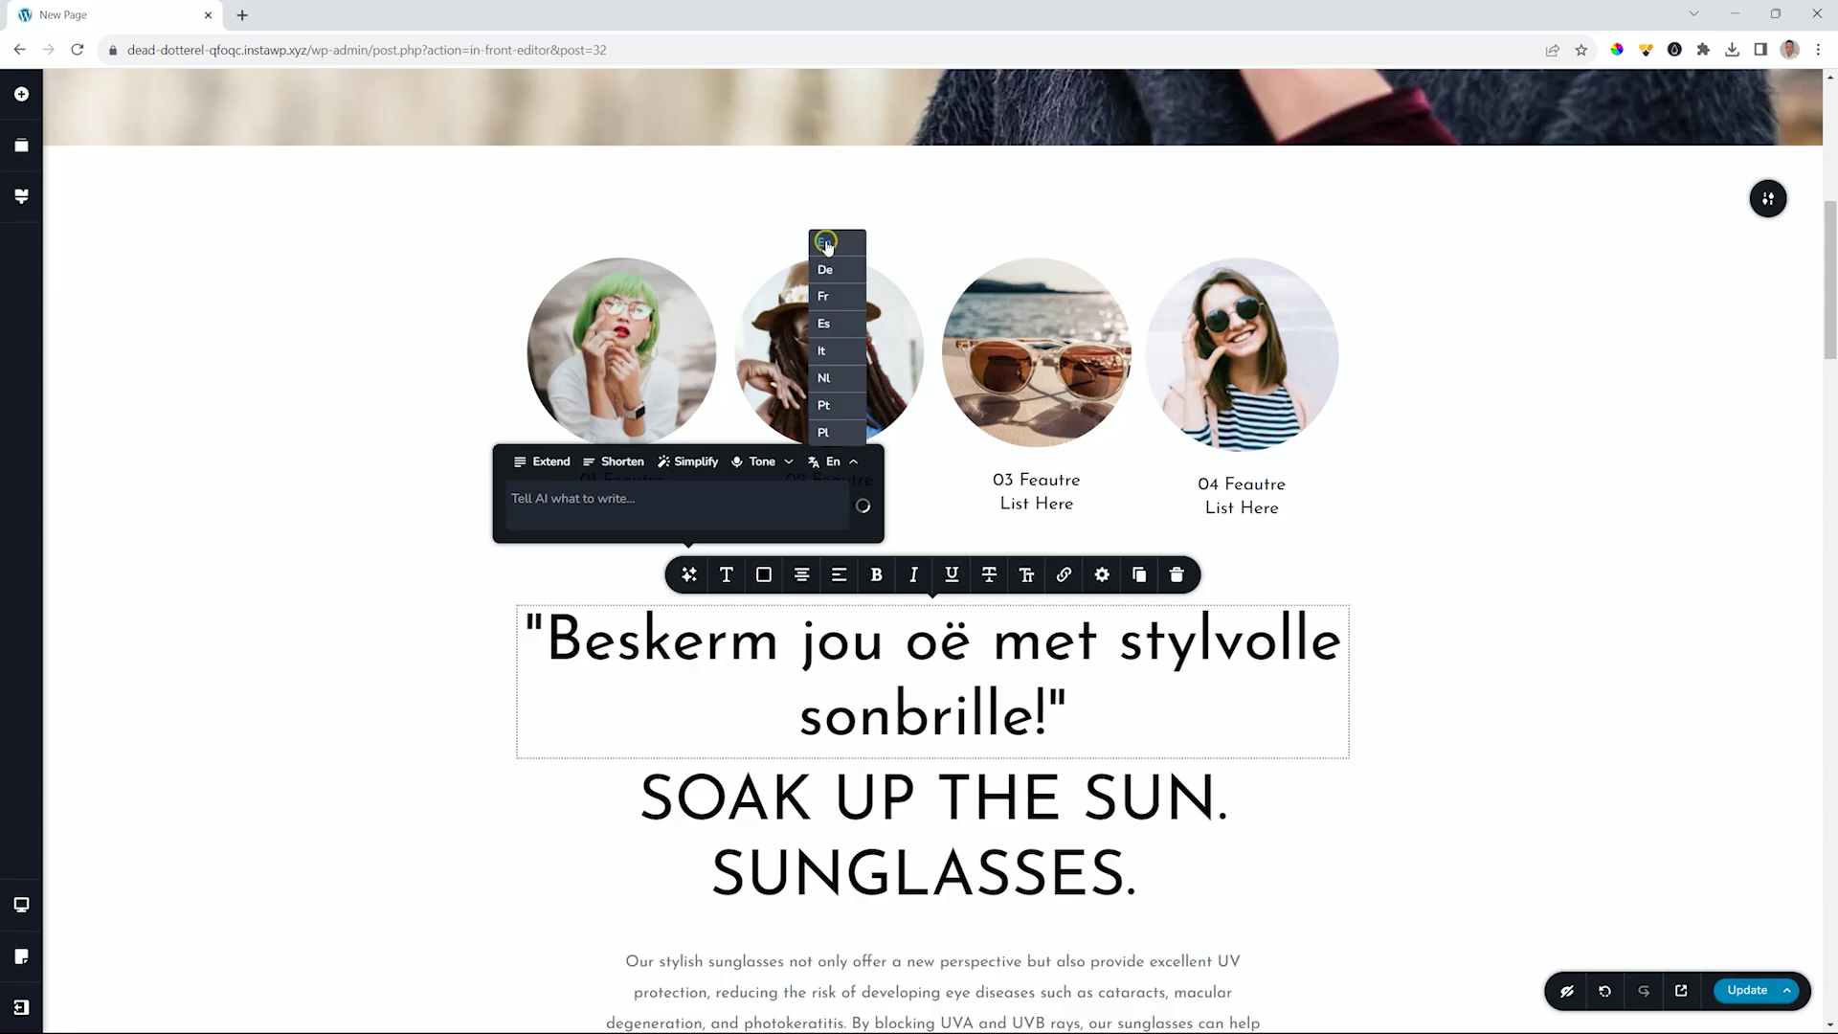